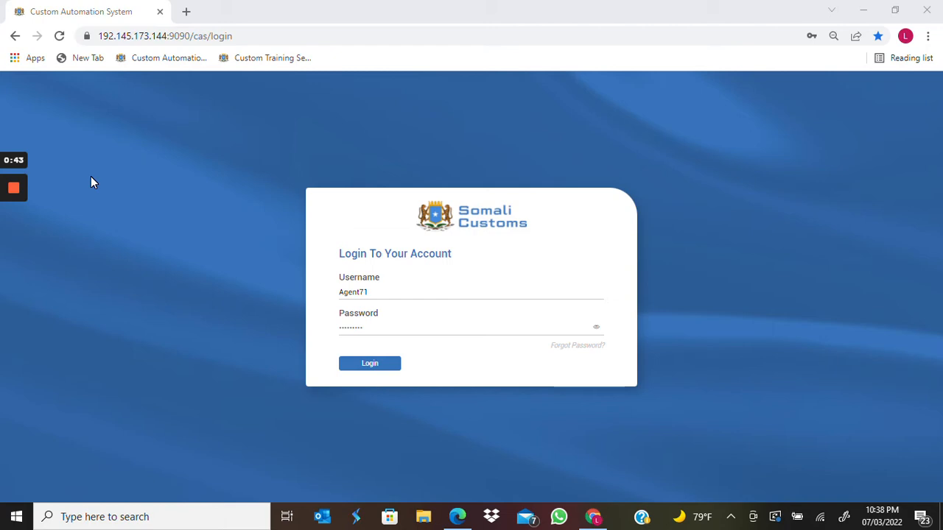
Log in and open the CARGO MANIFEST section from the left sidebar
click(368, 363)
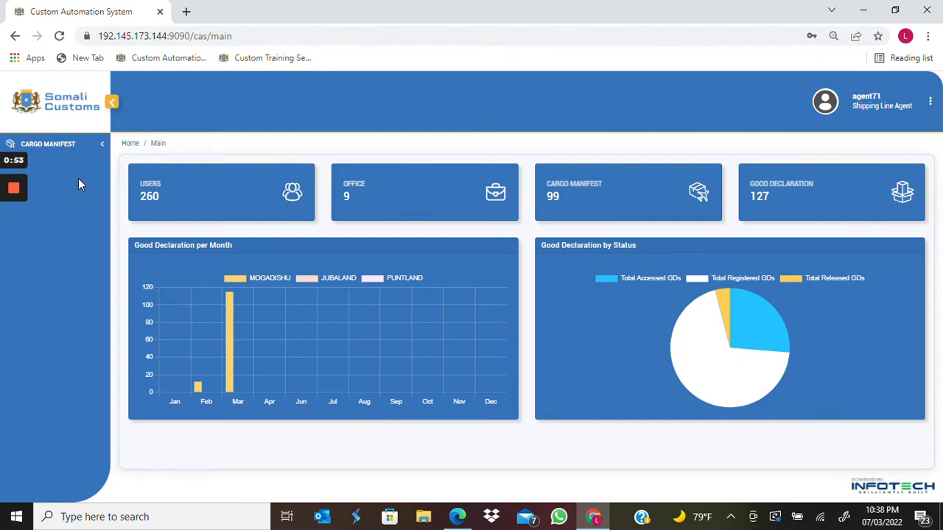
click(50, 145)
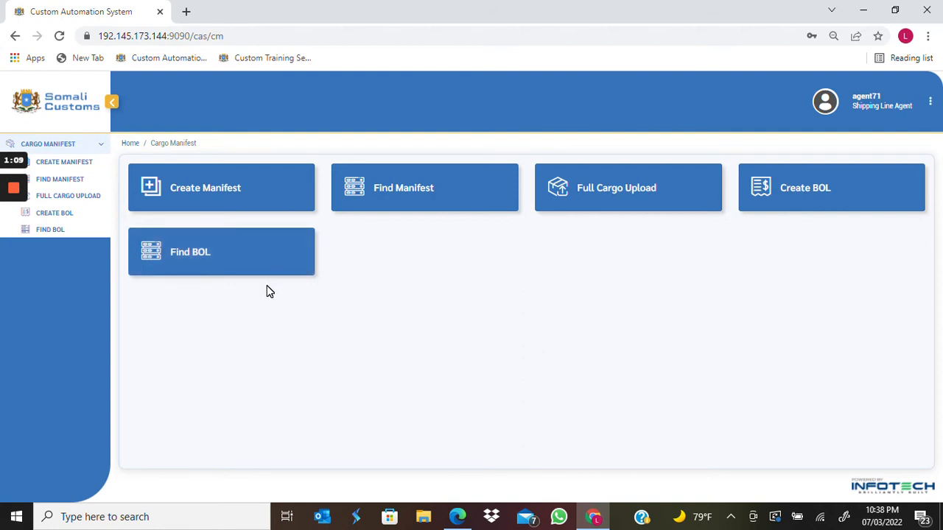
Create a new manifest with office of departure/arrival 0102 - Mogadishu Airport
click(226, 193)
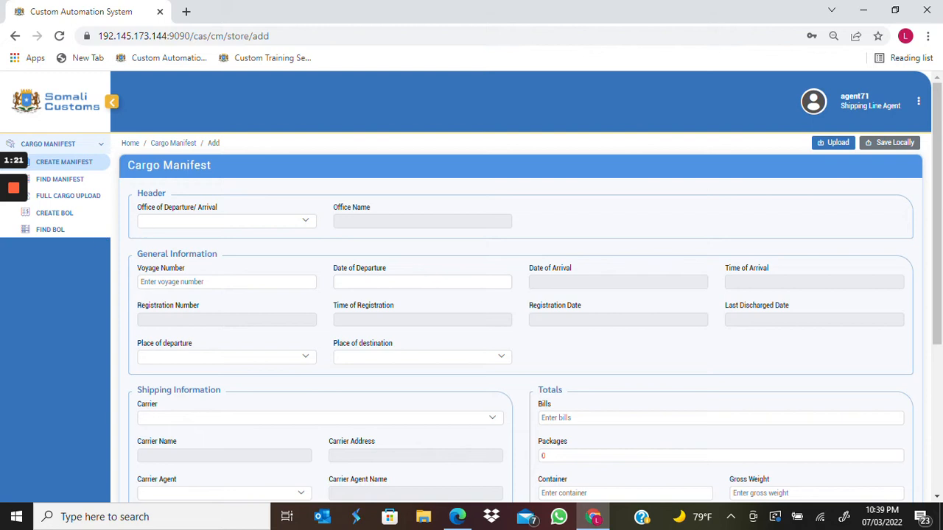
click(310, 223)
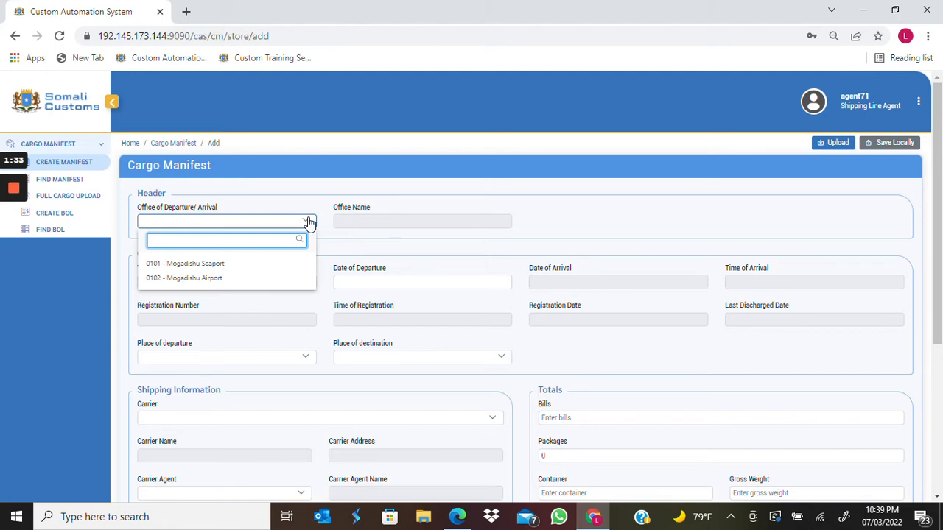
click(194, 280)
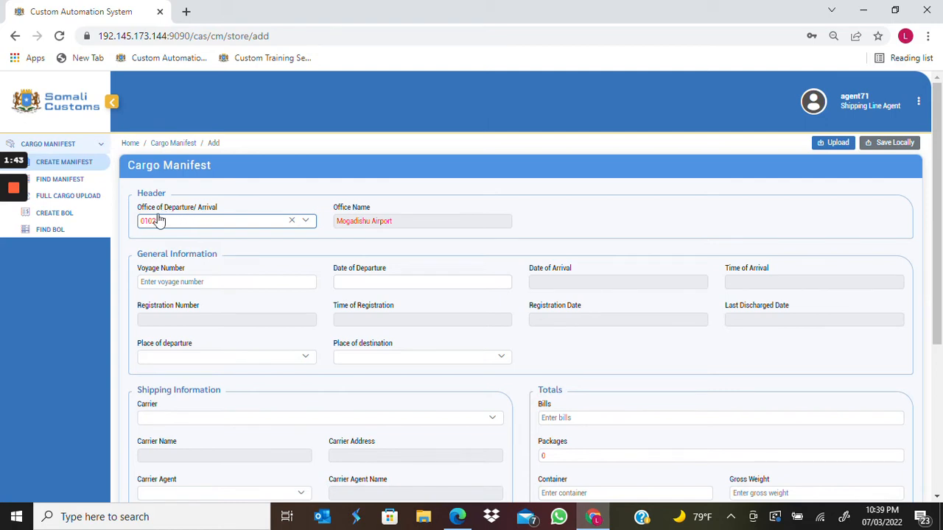
click(173, 279)
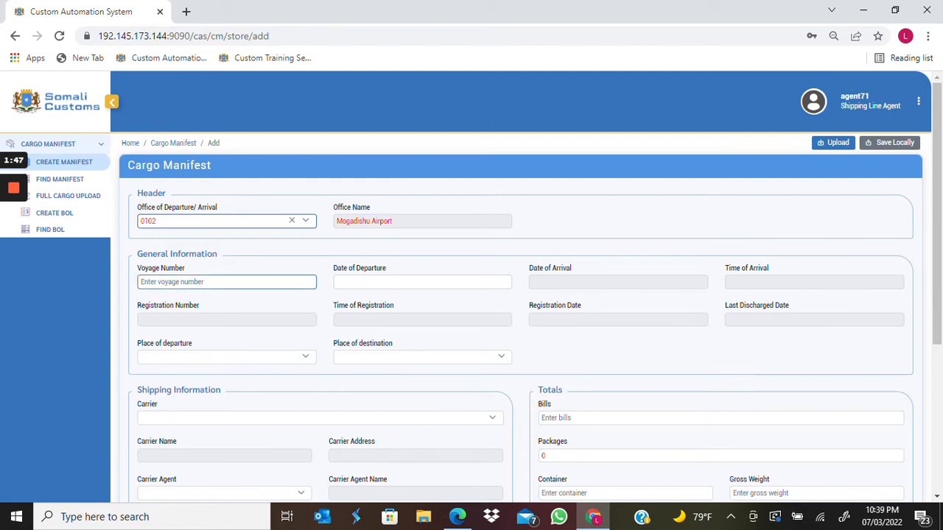
Enter voyage number 'Test voyage' and departure date 07/03/2022
text(Test voyage)
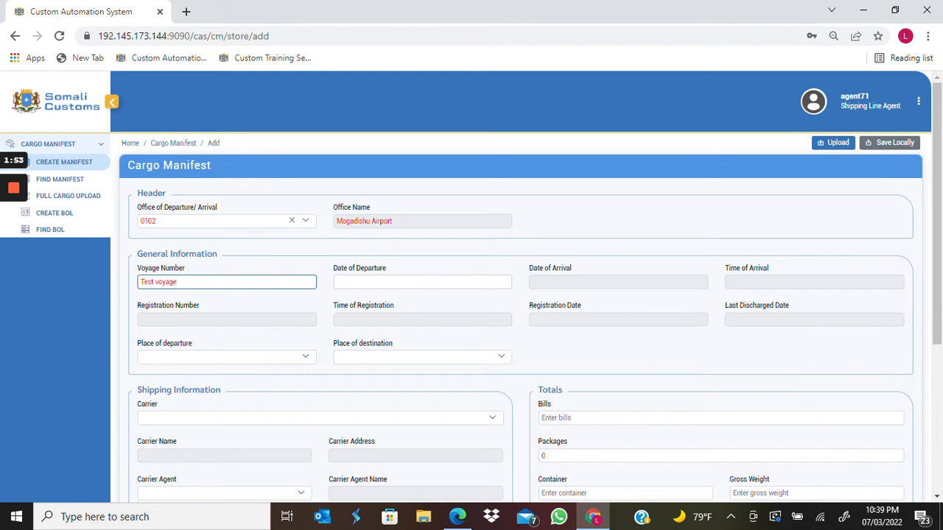
click(423, 282)
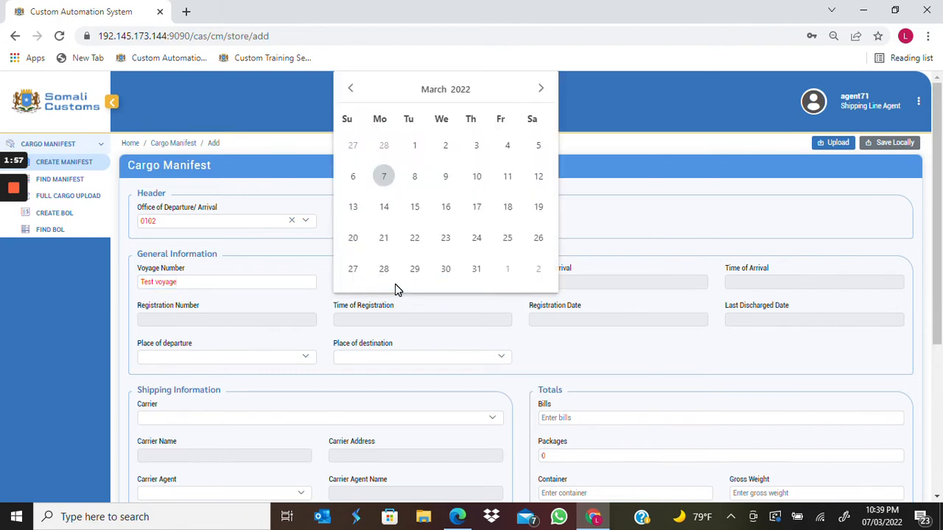
click(383, 177)
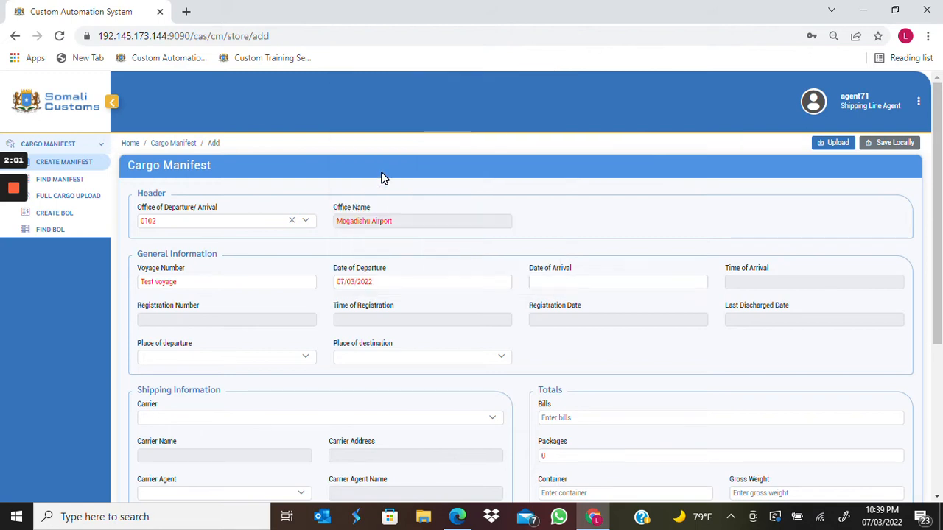
Set arrival date 07/03/2022 and time of arrival 08:30 AM, leaving last discharged date empty
click(595, 282)
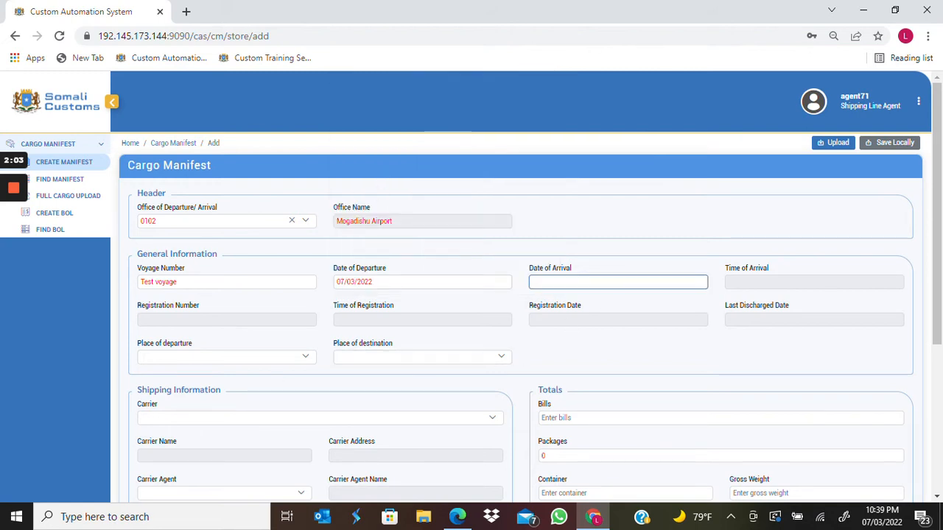
click(597, 288)
click(597, 289)
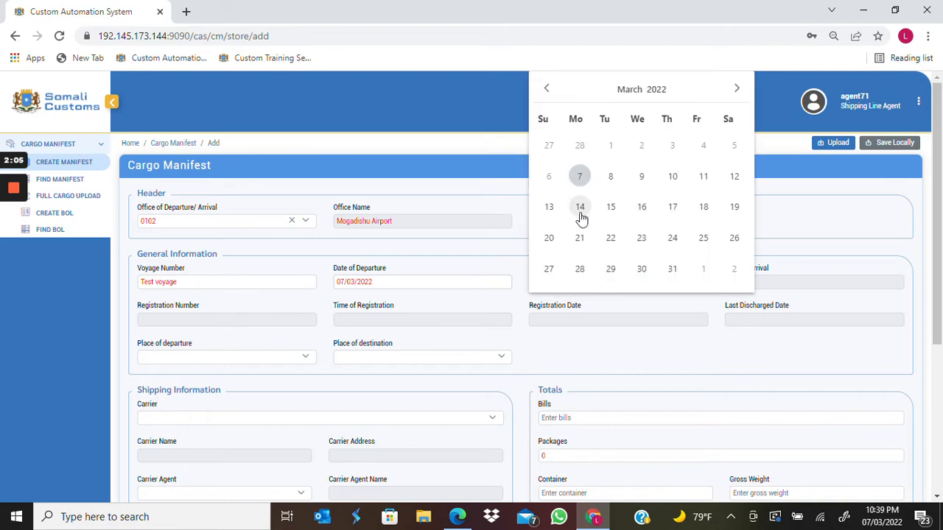
click(580, 177)
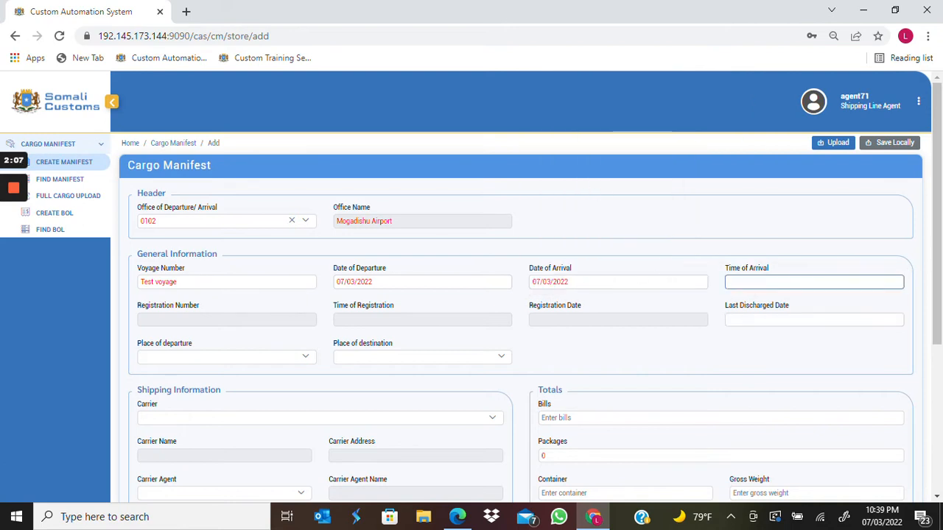
click(796, 282)
text(0)
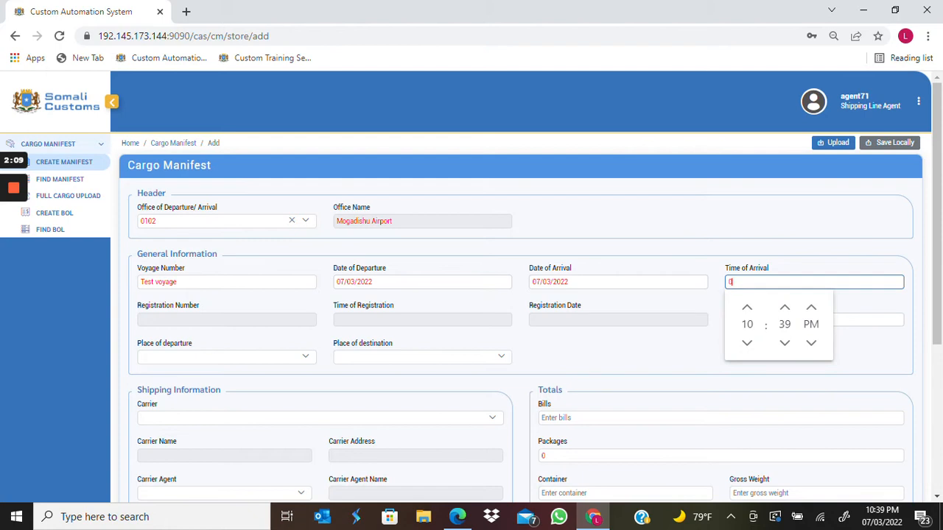
text(8:30 AM)
key(Tab)
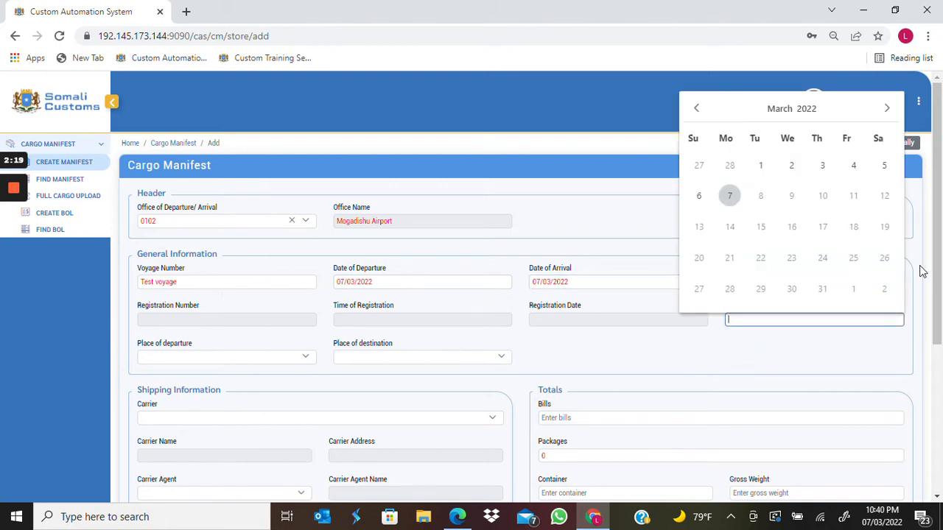
key(Tab)
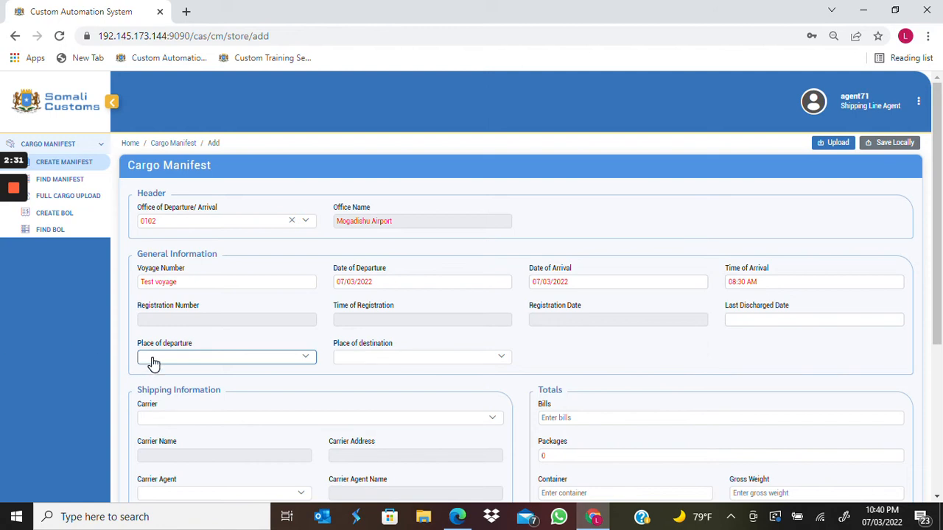
Set place of departure ETADD (Addis Ababa) and destination SOMGQ (Mogadishu)
click(306, 358)
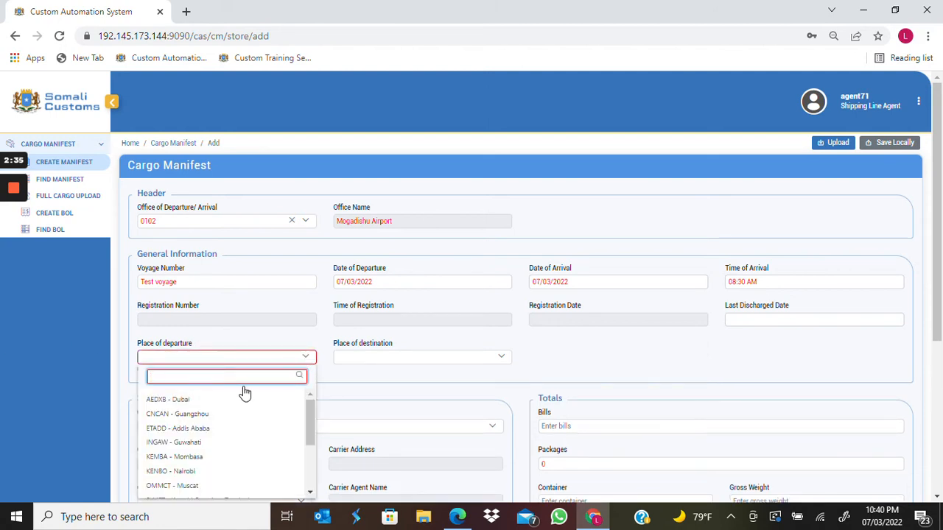
click(179, 429)
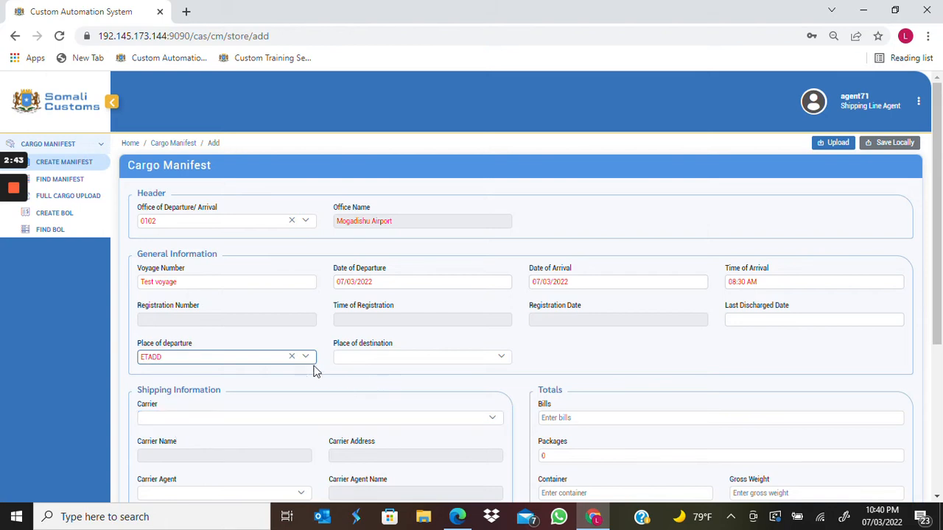
click(502, 358)
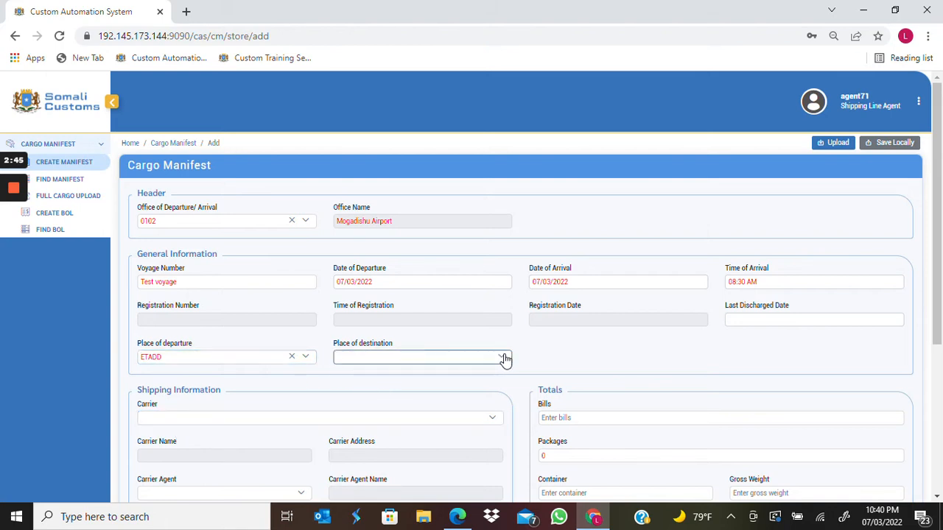
text(so)
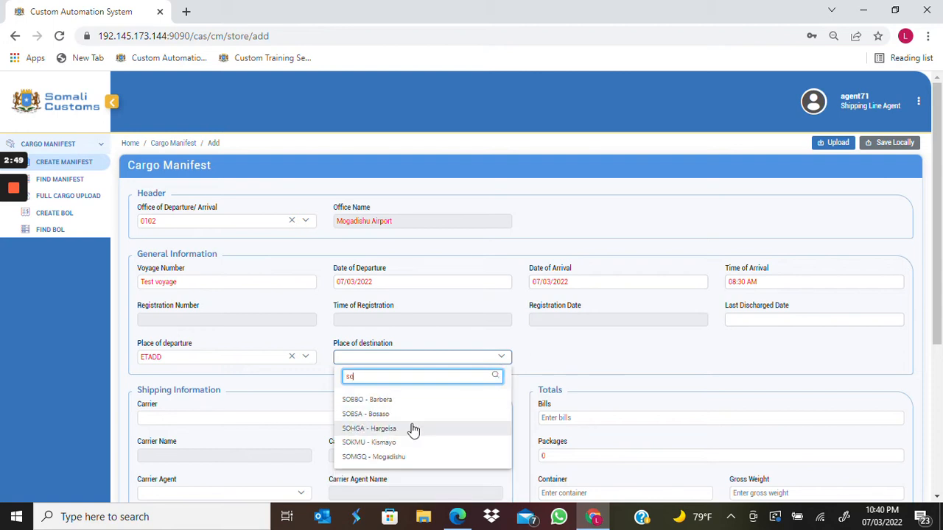
click(377, 457)
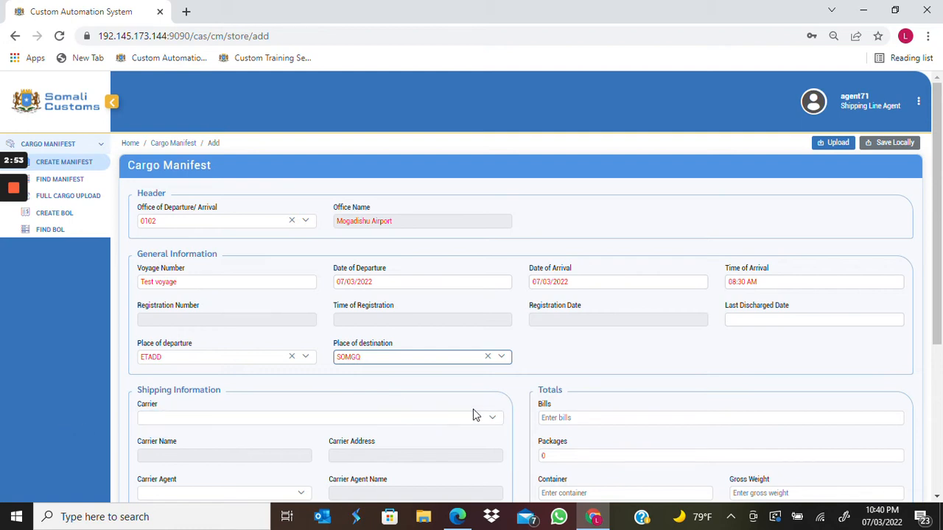
Choose ET - Ethiopian Airlines as the carrier
click(492, 421)
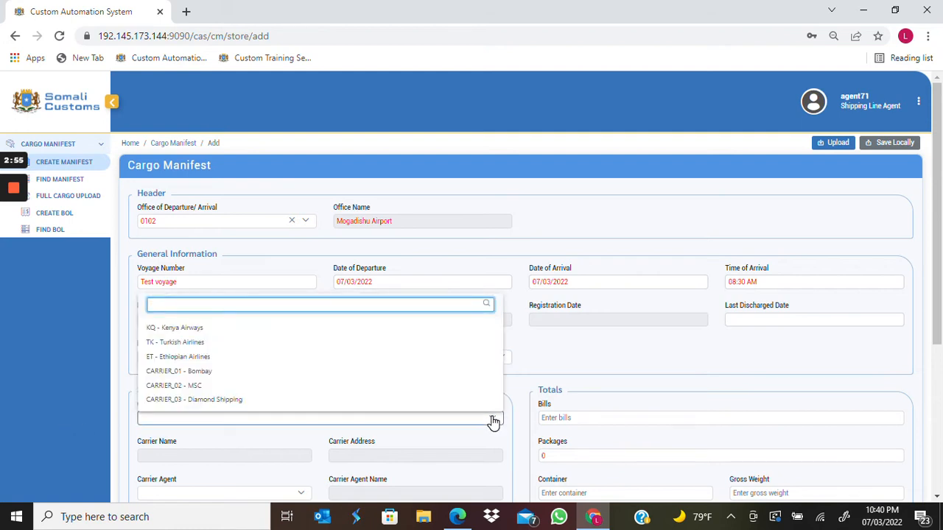
click(179, 357)
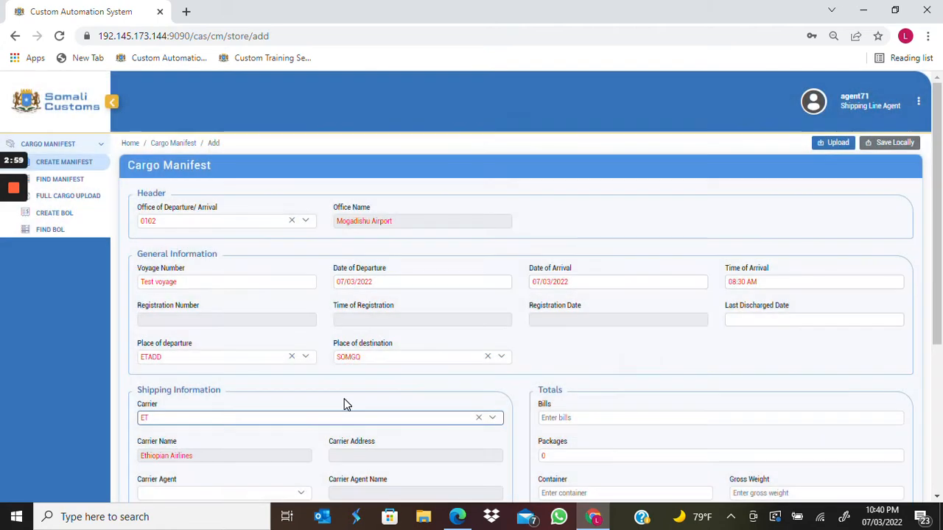
double_click(337, 468)
click(179, 475)
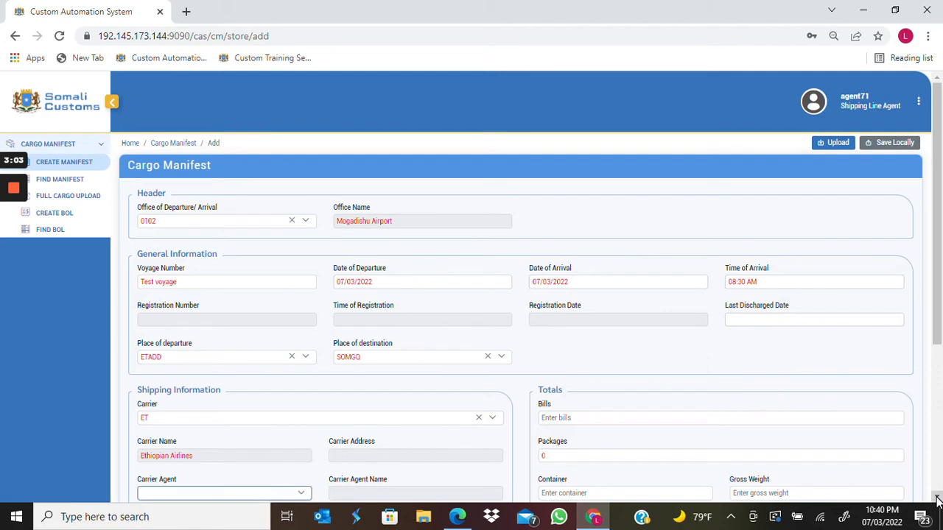
Set the carrier agent to SHIPPING_AGENT_00
scroll(938, 500, down, 3)
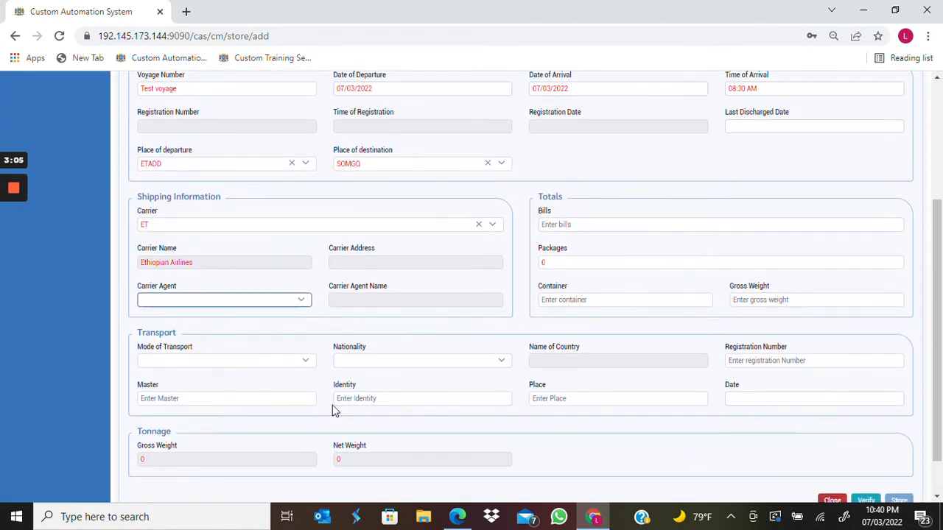
click(304, 301)
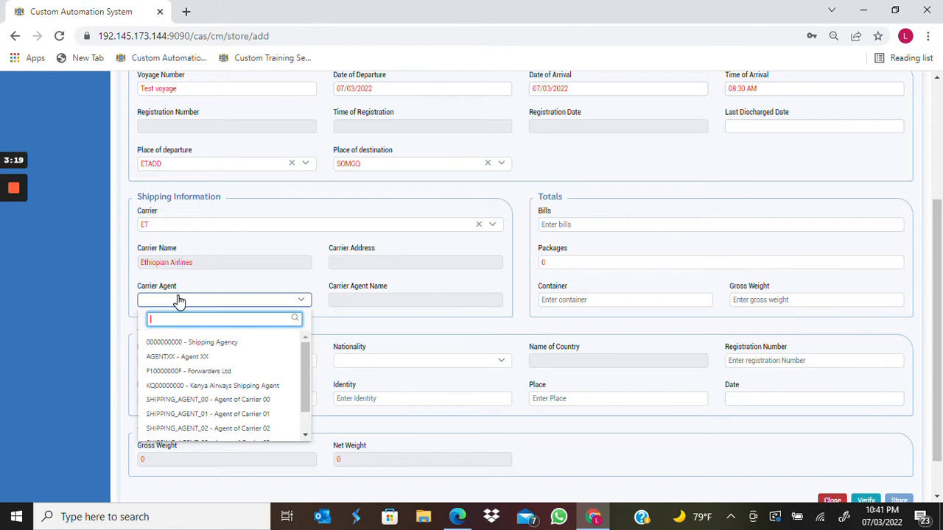
click(188, 399)
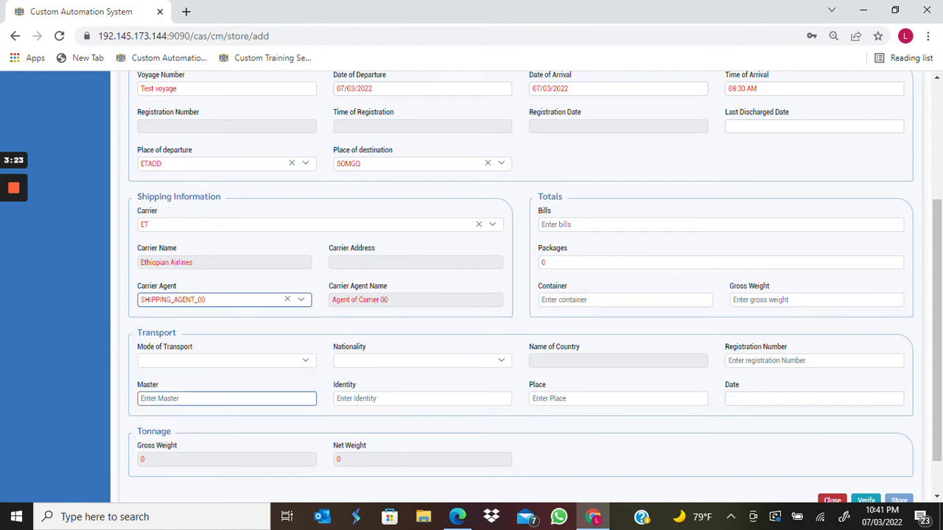
Enter 1 for Bills and 400 for Packages, correcting a mistyped Bills value
key(Tab)
key(Tab)
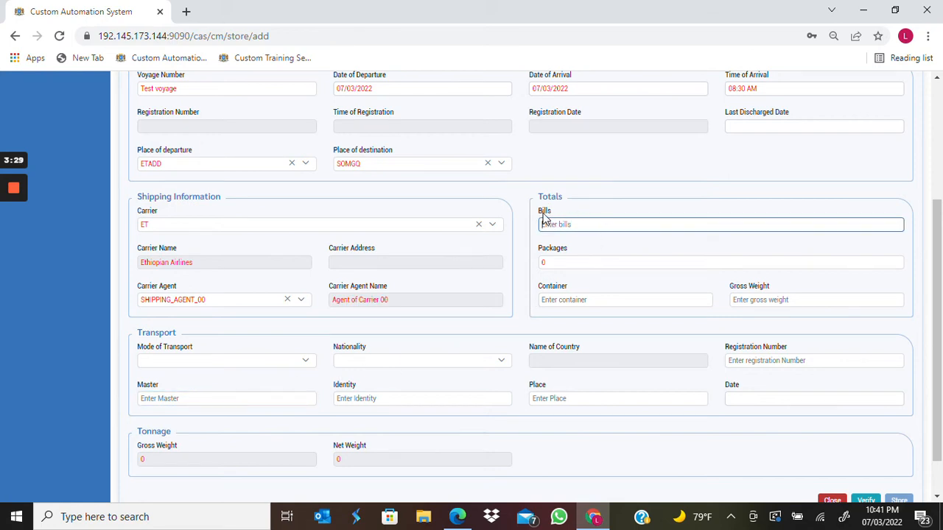
text(1)
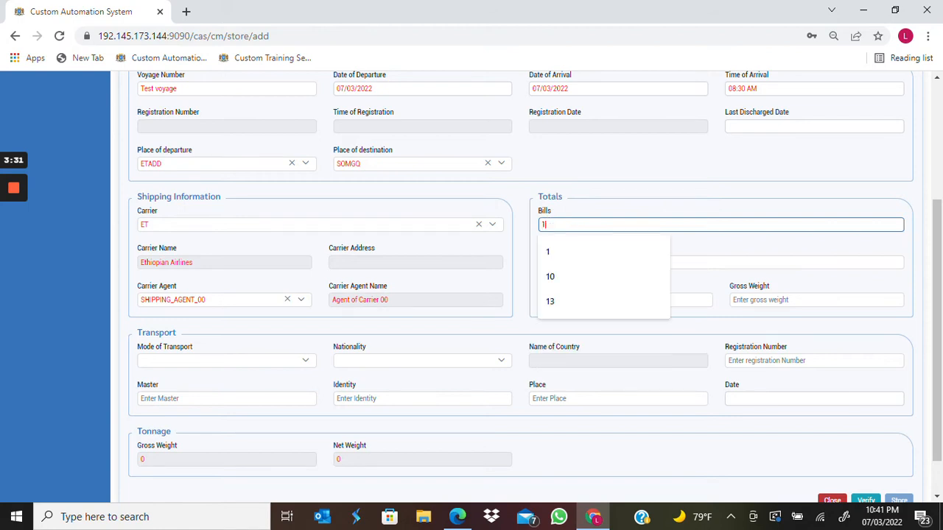
click(547, 250)
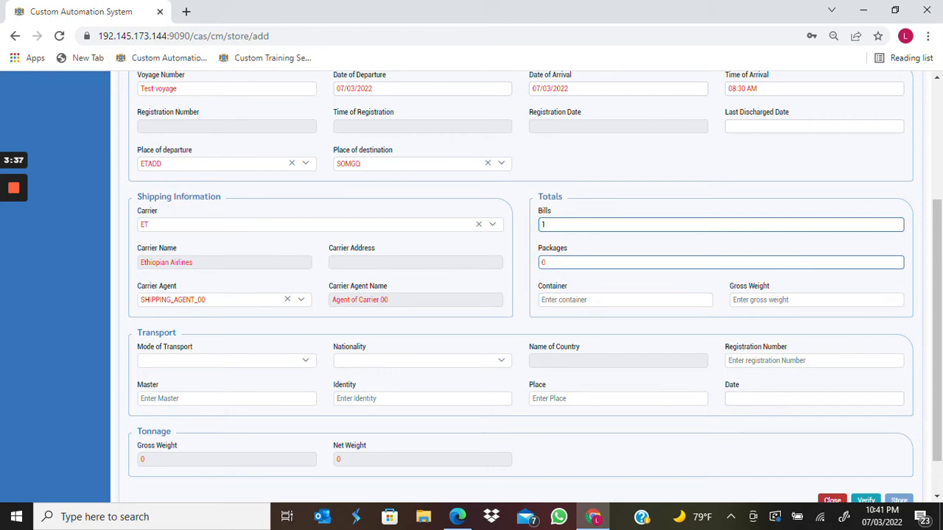
text(400)
key(BackSpace)
key(BackSpace)
key(BackSpace)
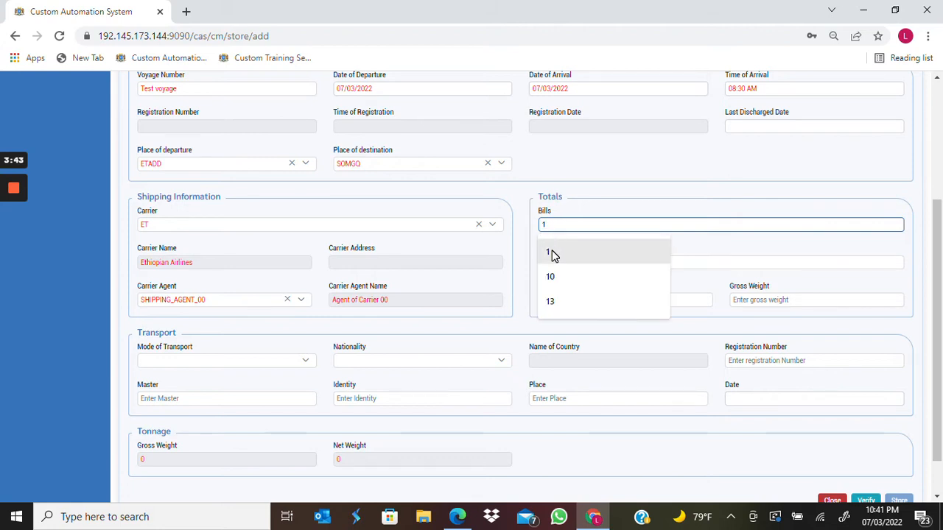
click(551, 251)
click(553, 263)
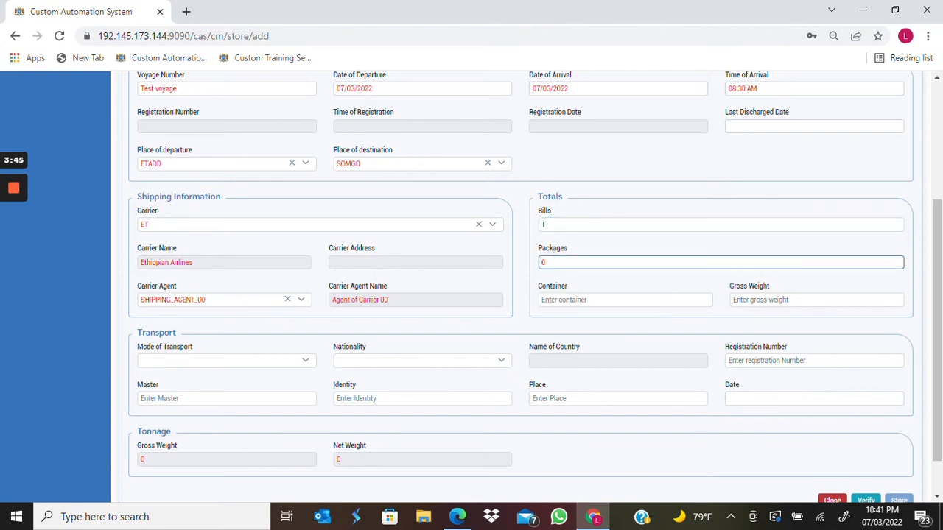
key(BackSpace)
text(400)
Set Container total to 0 and Gross Weight to 4000
key(Tab)
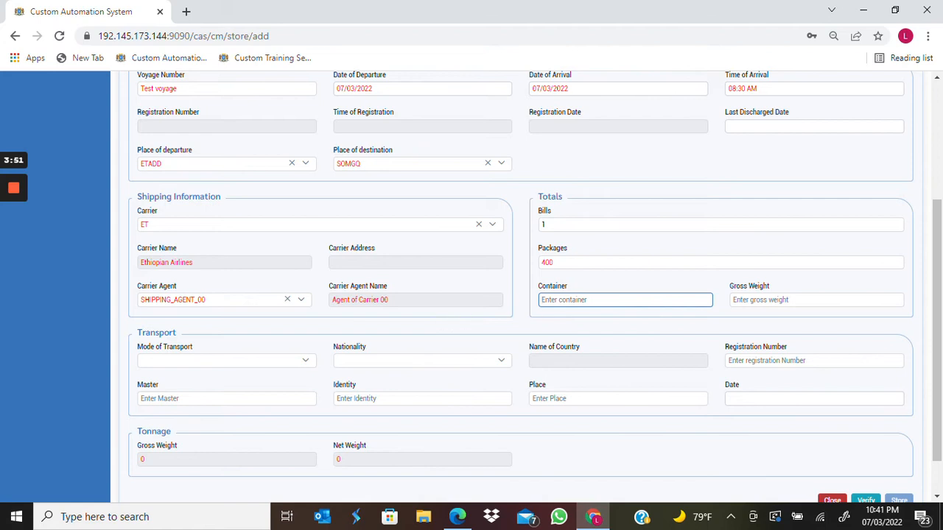
key(Down)
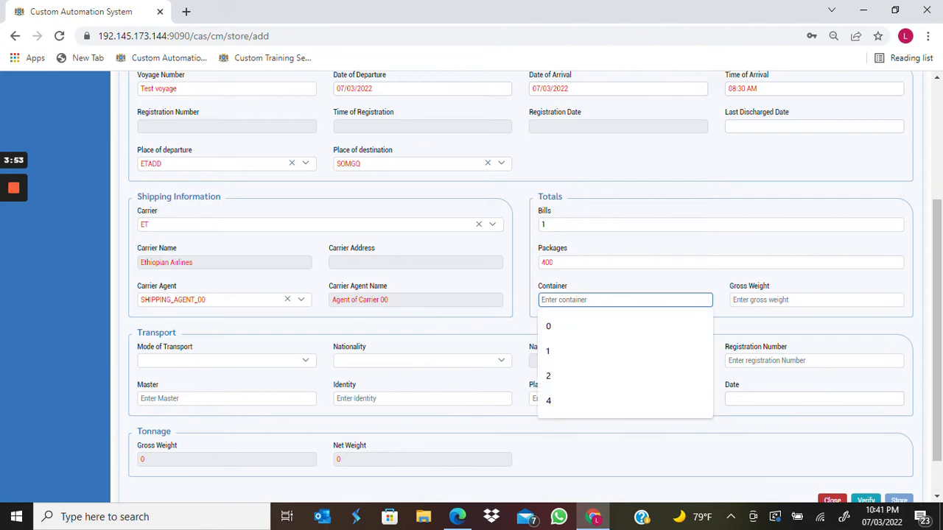
click(551, 331)
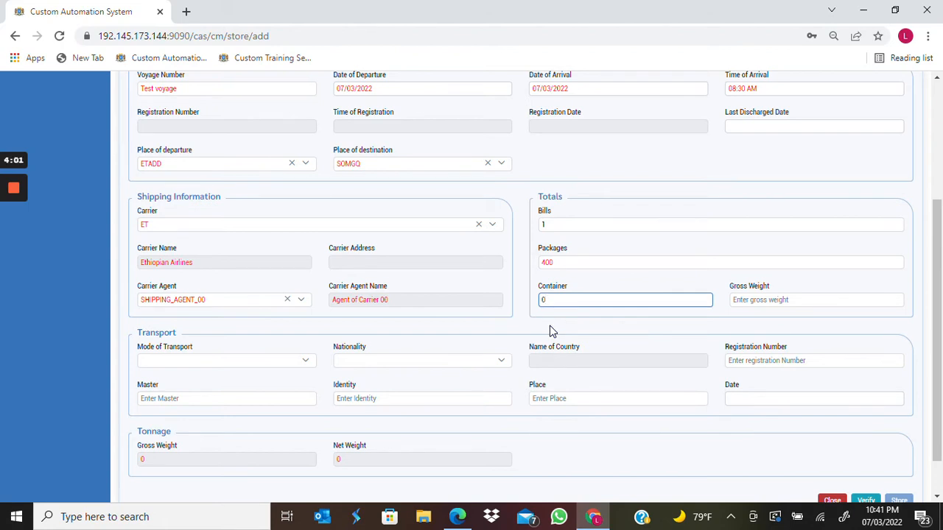
key(Tab)
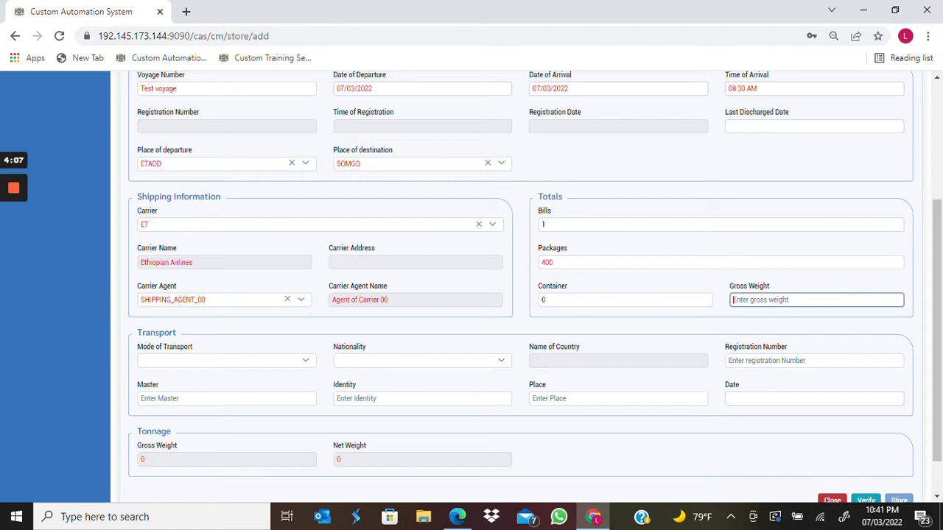
click(817, 300)
text(4000)
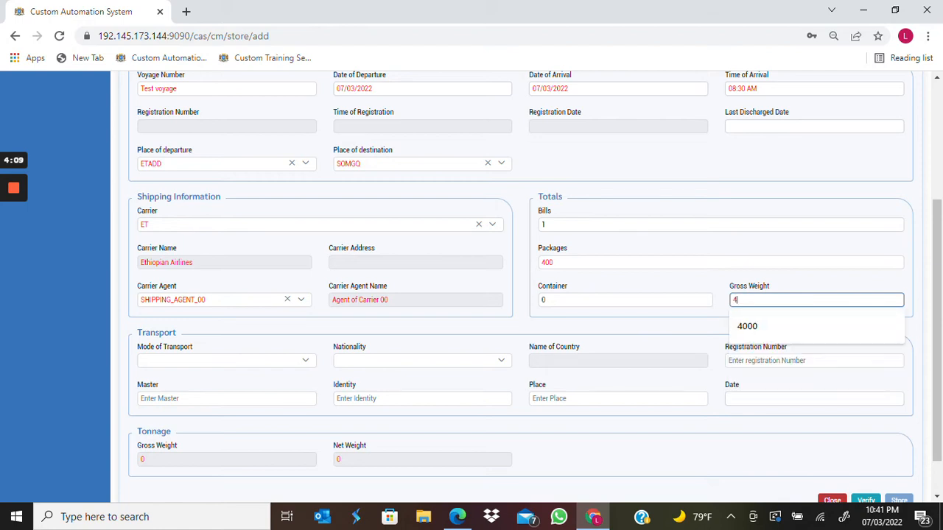
click(751, 330)
key(Tab)
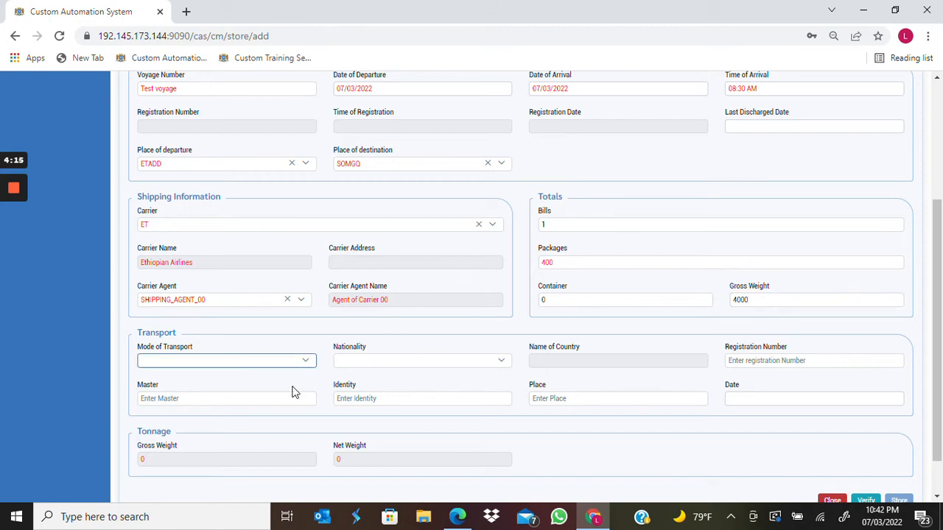
Set transport mode 4 - Air transport, nationality ET (Ethiopia), and registration number TESTNUMBNER
click(308, 362)
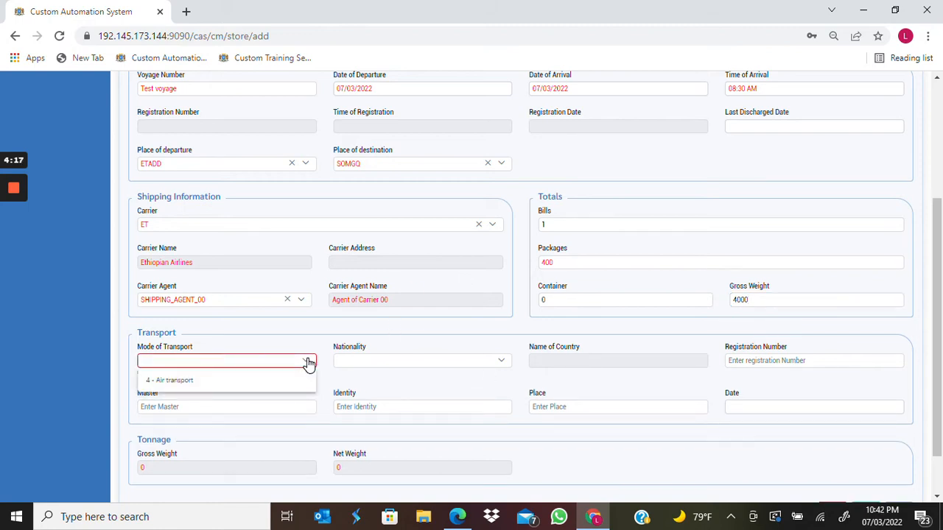
click(173, 383)
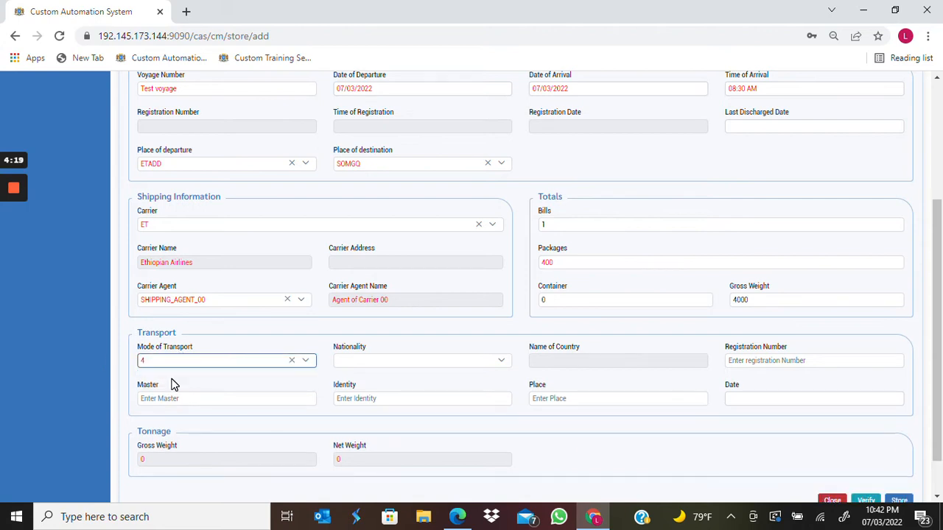
click(503, 362)
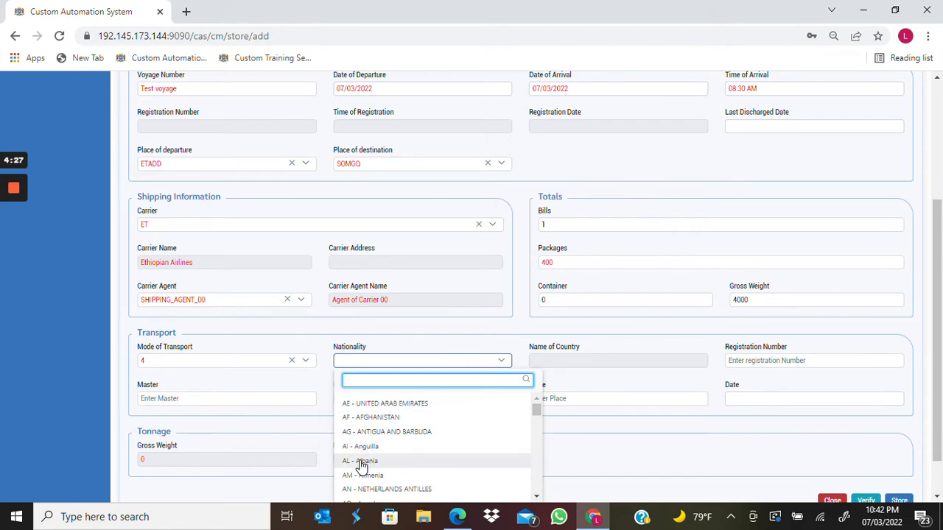
text(ET)
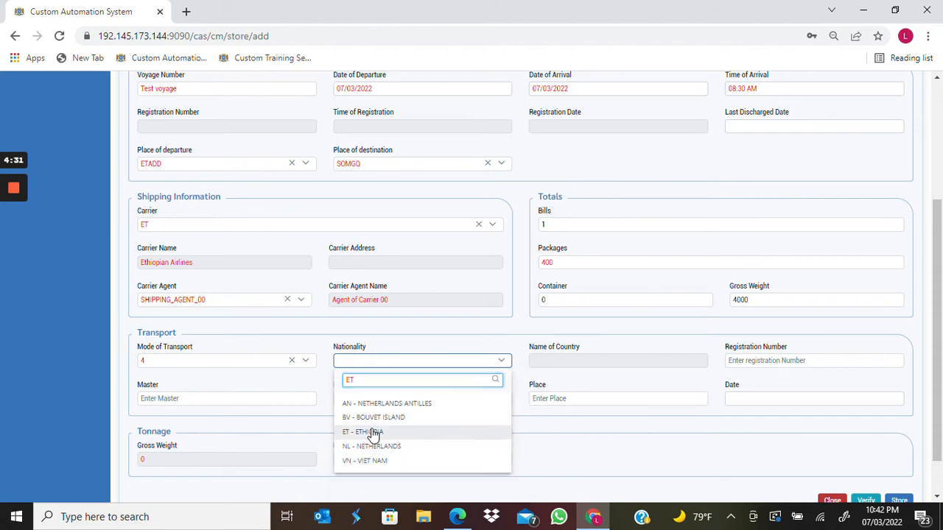
click(370, 433)
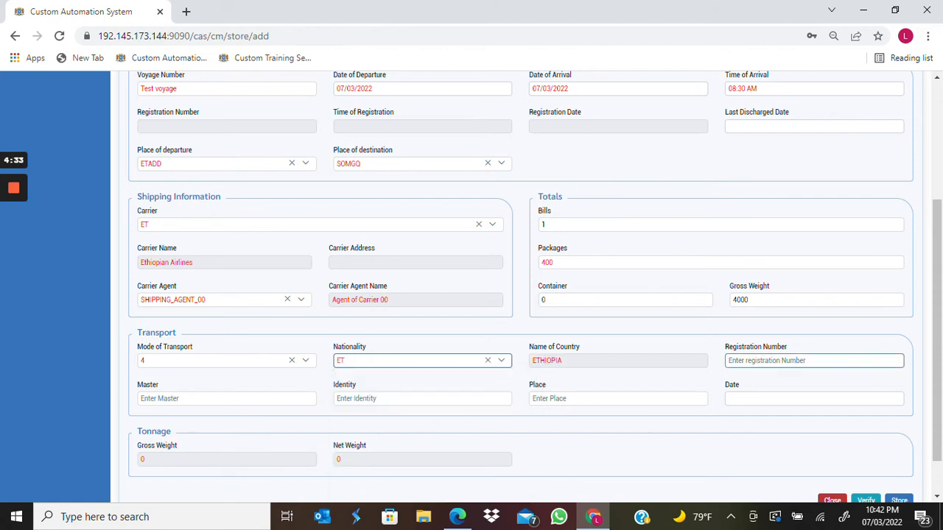
click(815, 361)
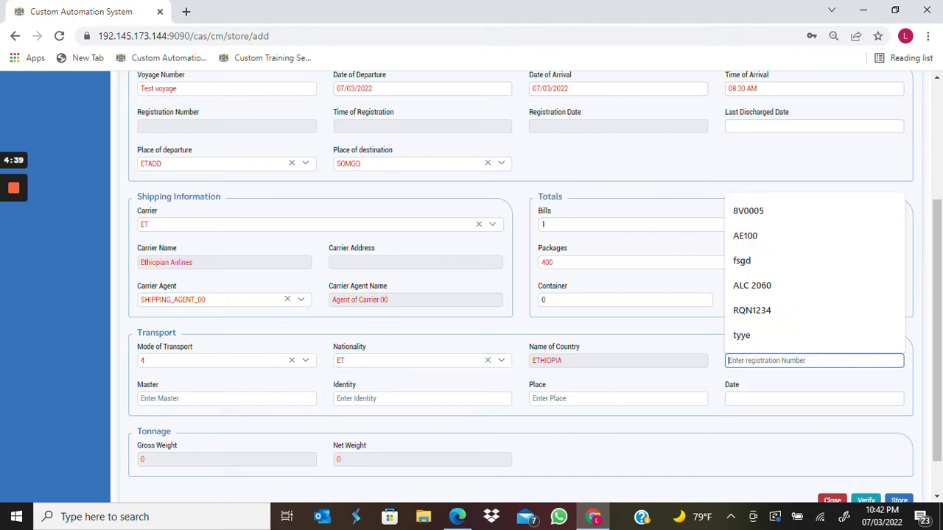
text(TEST)
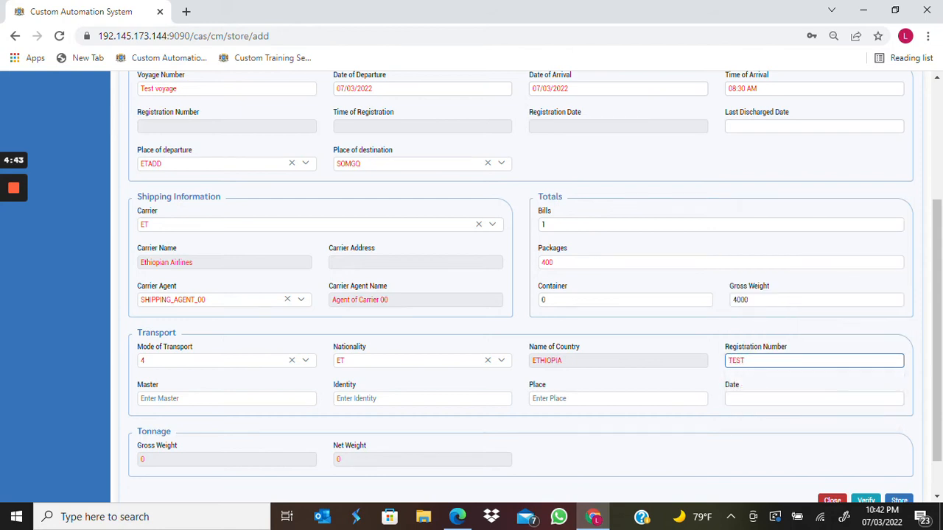
text(NUMBNER)
Fill in the master's full name and identity number from the suggestions
key(Tab)
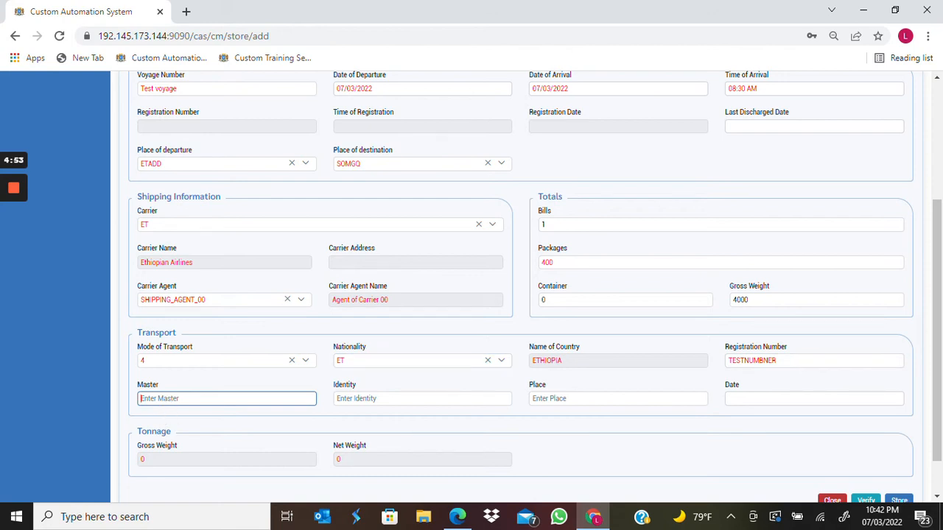
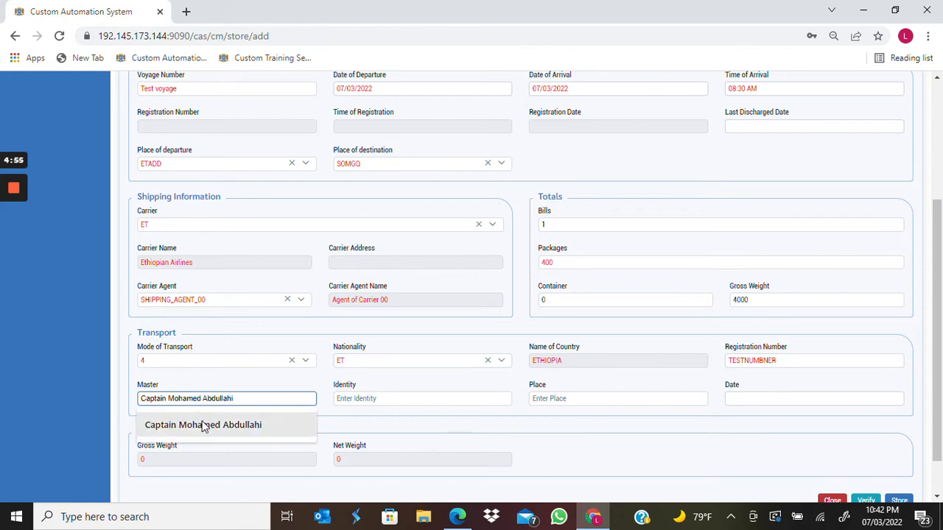
click(207, 426)
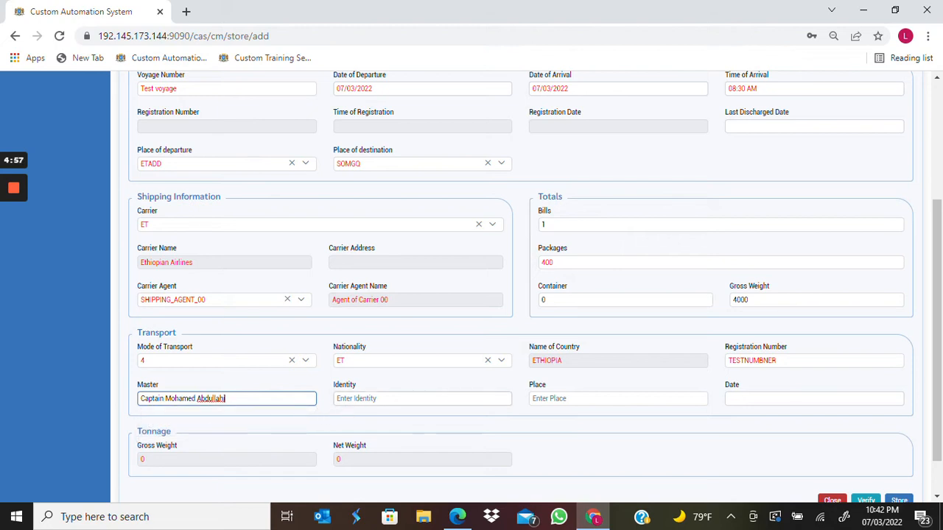
click(398, 398)
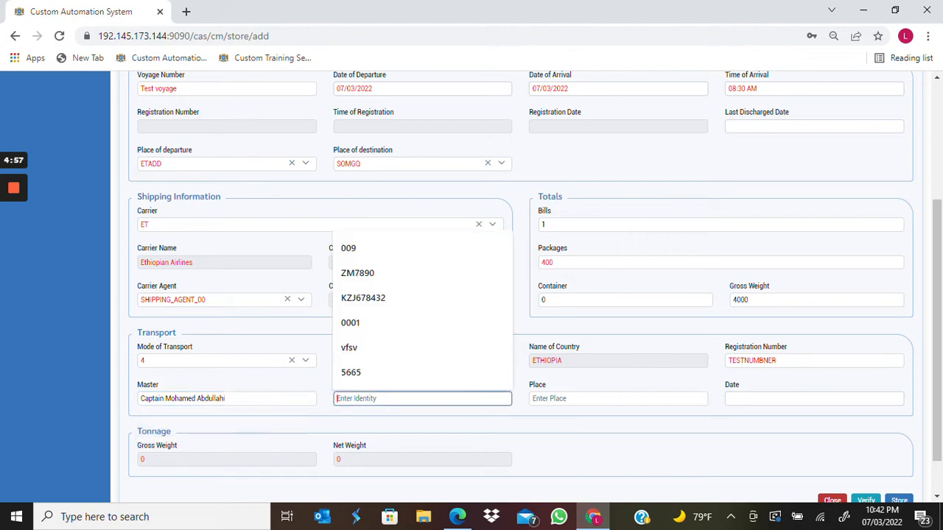
click(388, 298)
Set the transport place to Addis ababa and date to 07/03/2022
click(608, 399)
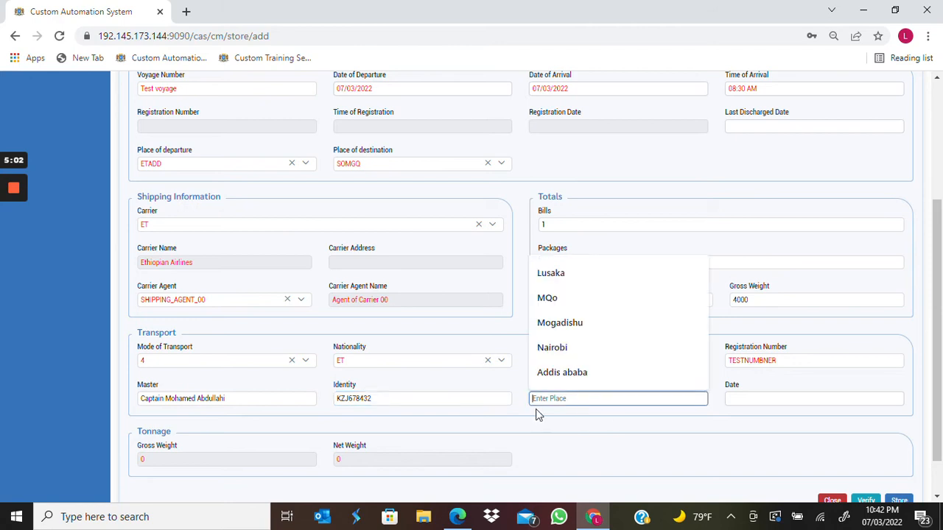
click(587, 375)
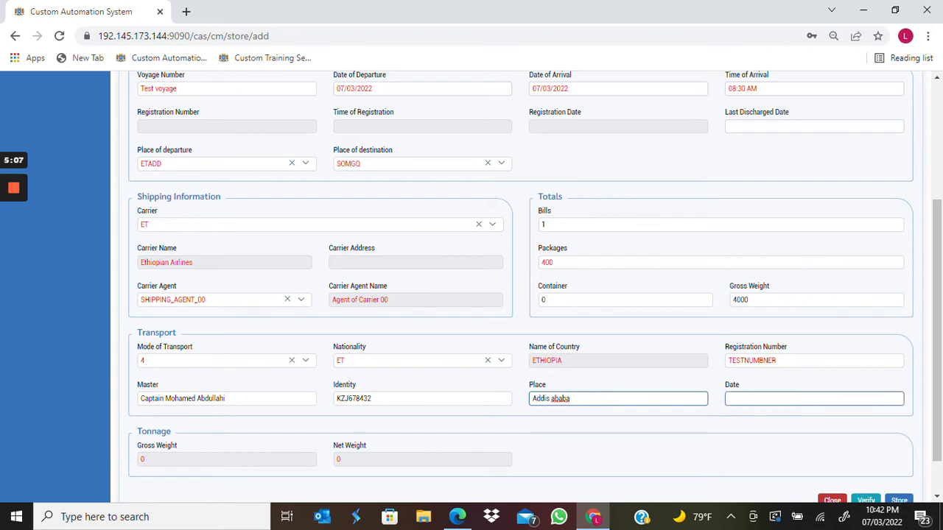
click(799, 399)
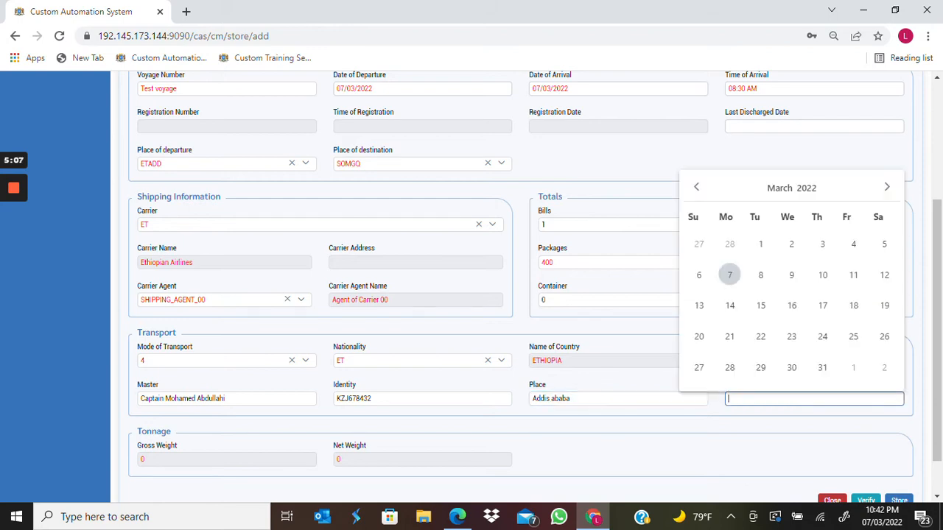
click(731, 280)
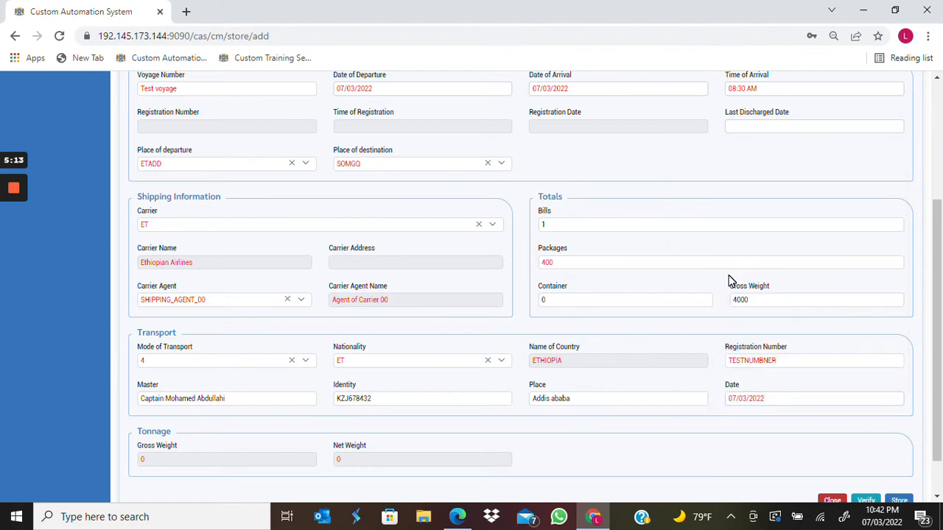
scroll(729, 280, up, 3)
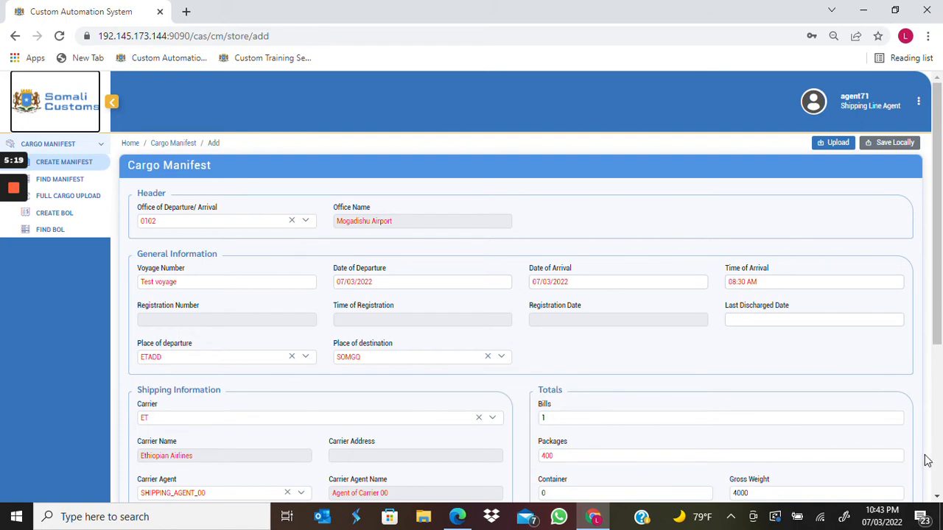
click(938, 499)
scroll(938, 499, down, 3)
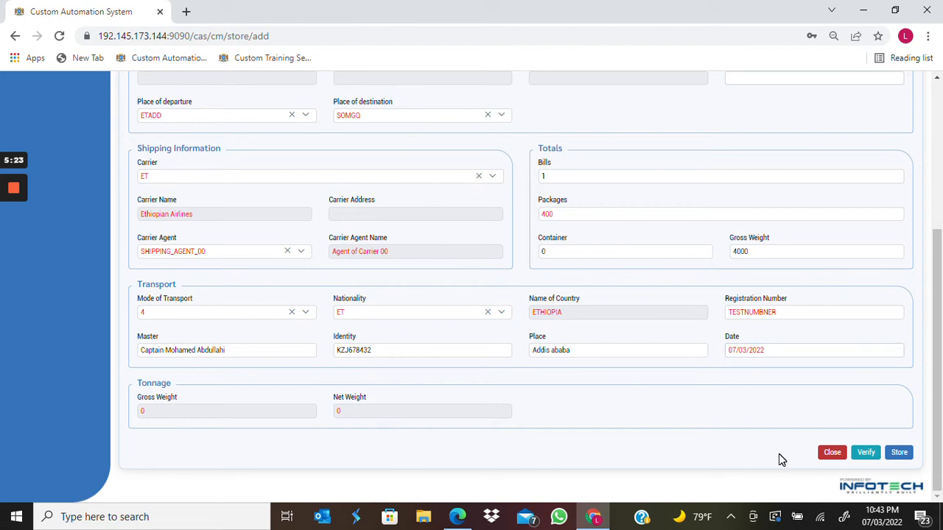
click(866, 454)
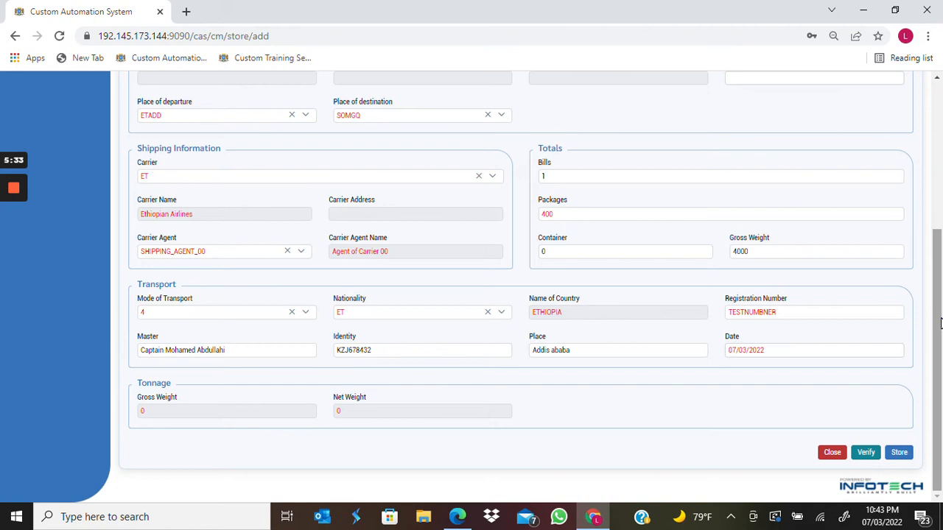
scroll(940, 324, up, 4)
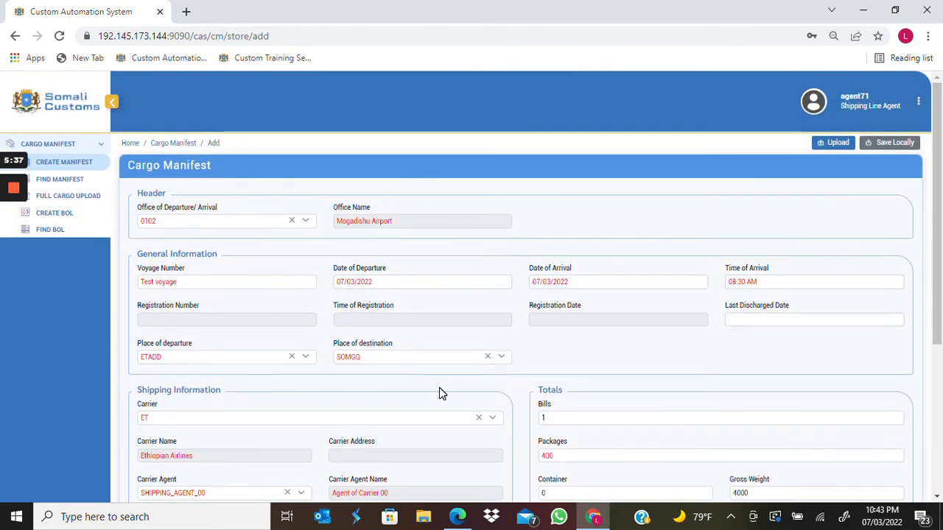
Clear the place of destination and run Verify to trigger the missing-field error
click(389, 361)
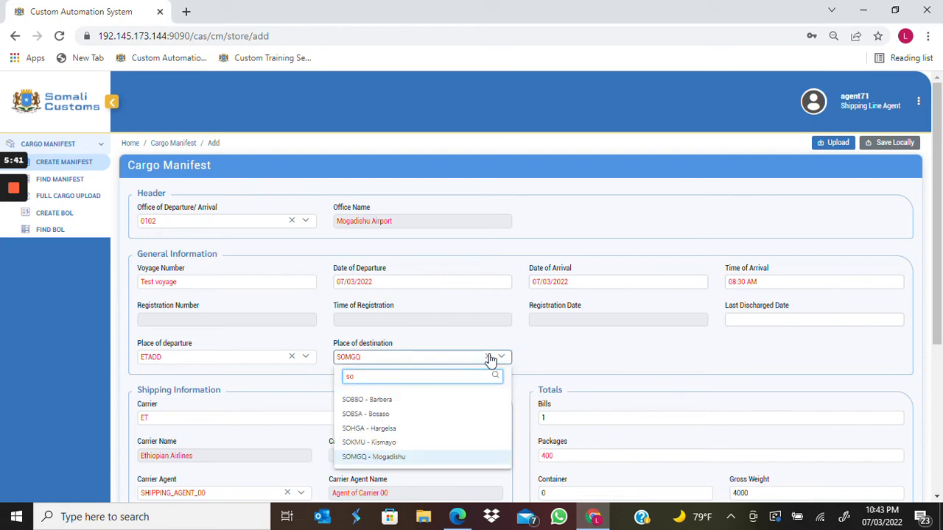
click(488, 358)
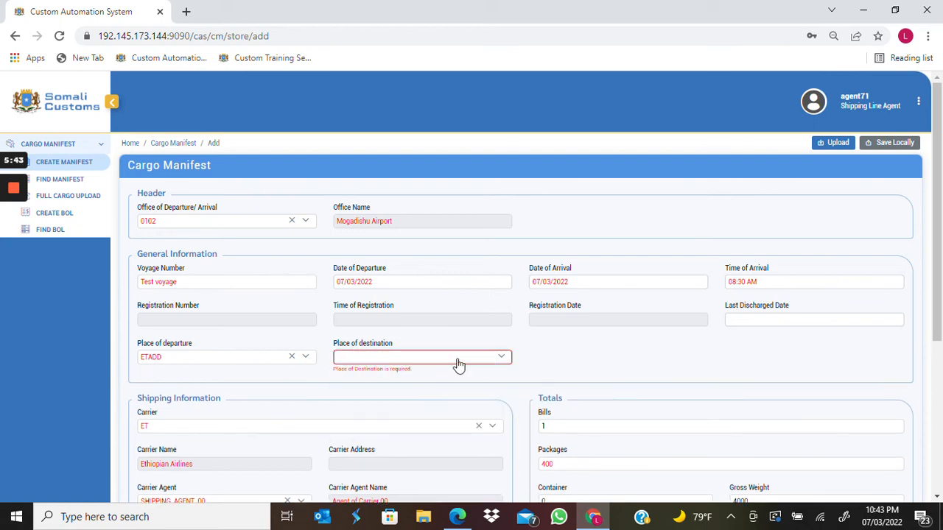
drag(936, 277, 937, 420)
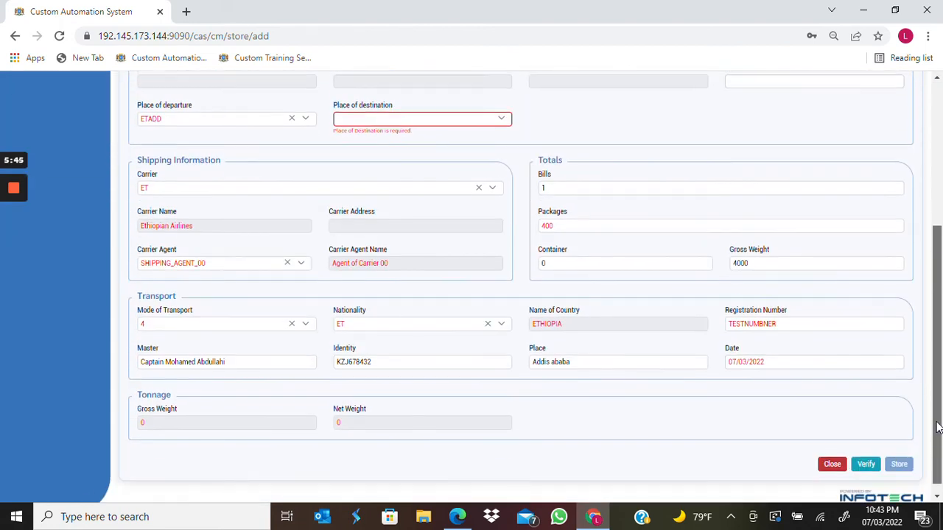
click(865, 451)
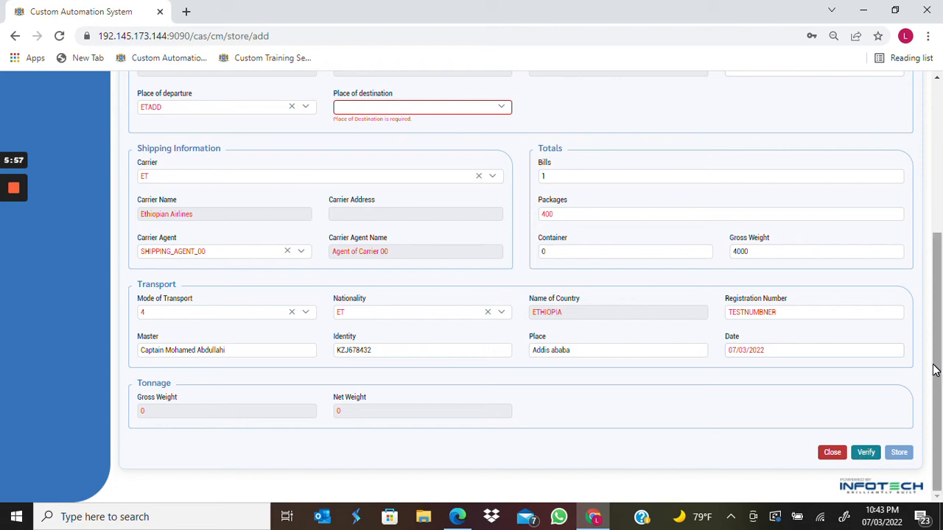
Reselect SOMGQ - Mogadishu as destination and verify the manifest successfully
drag(938, 371, 933, 315)
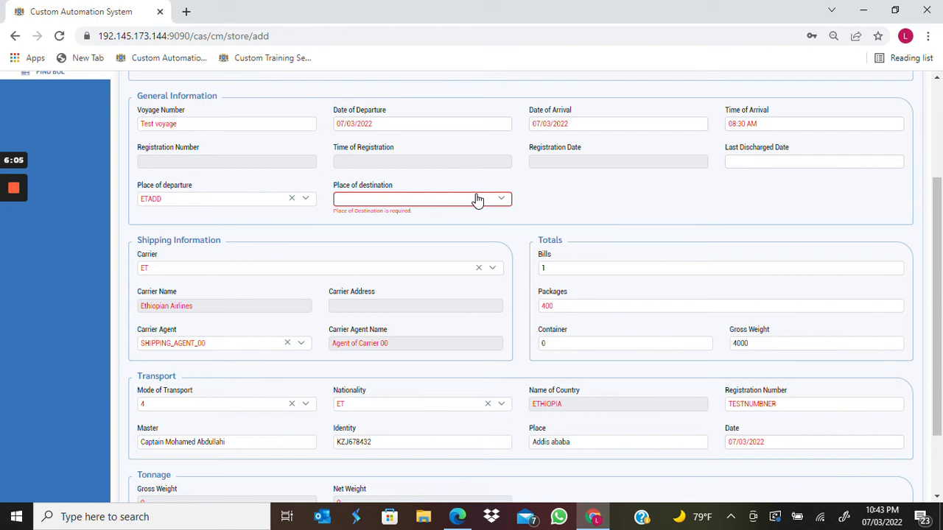
click(502, 200)
text(so)
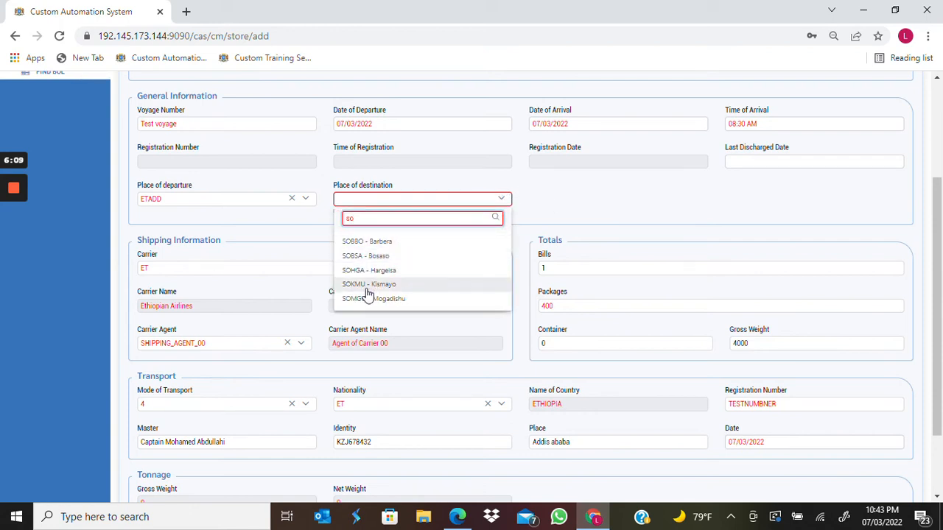
click(384, 298)
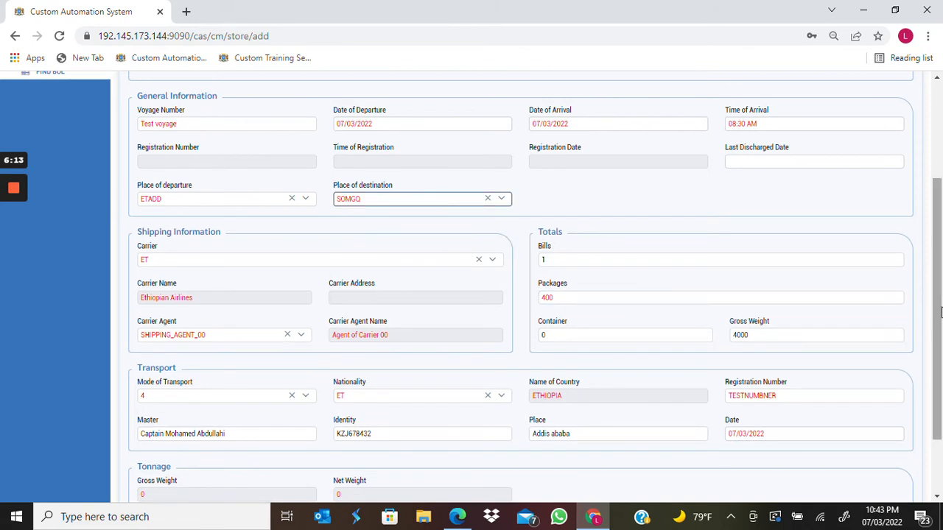
drag(938, 314, 938, 364)
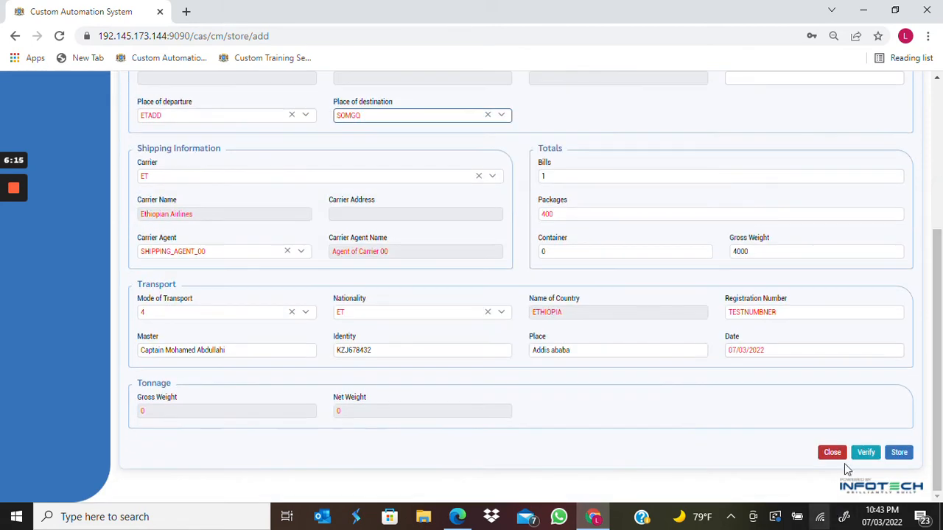
click(865, 453)
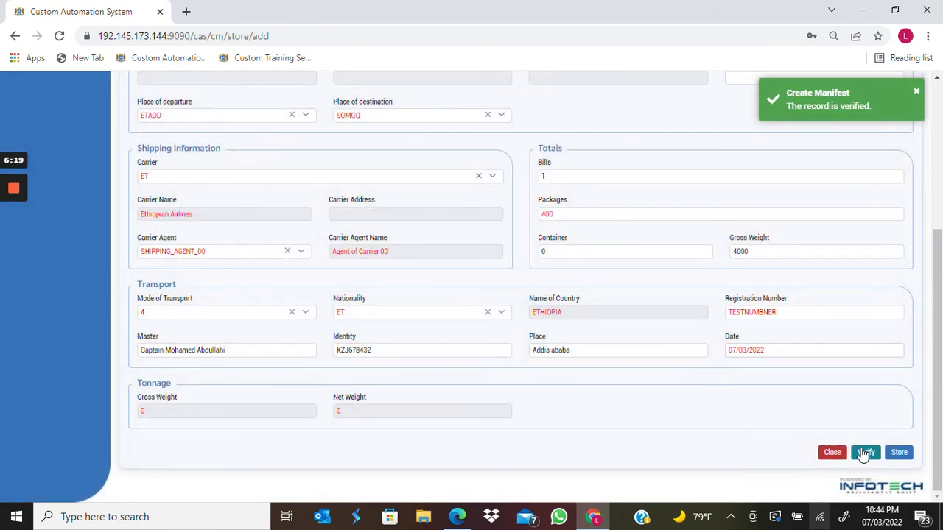
Store the verified cargo manifest with the Store button
click(900, 452)
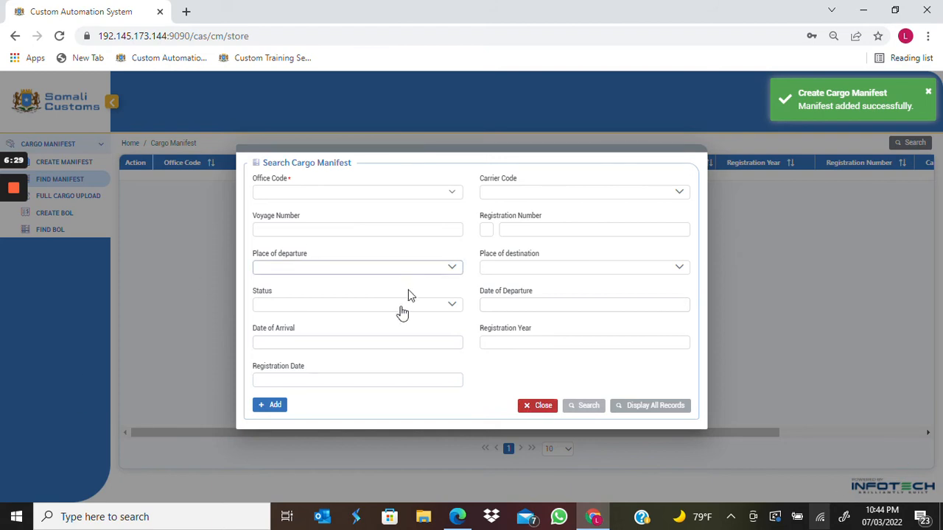
Search manifests with office code 0102 and status Stored to find the Test voyage
click(452, 196)
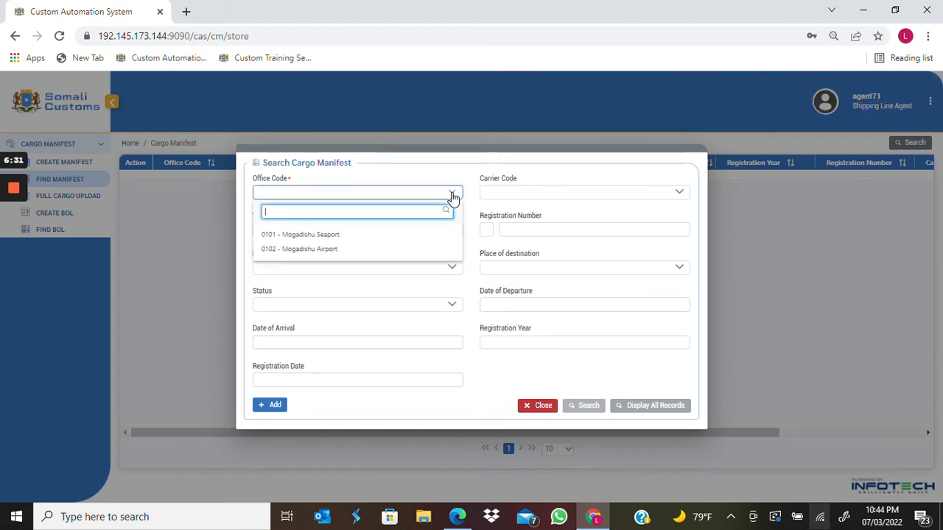
click(309, 250)
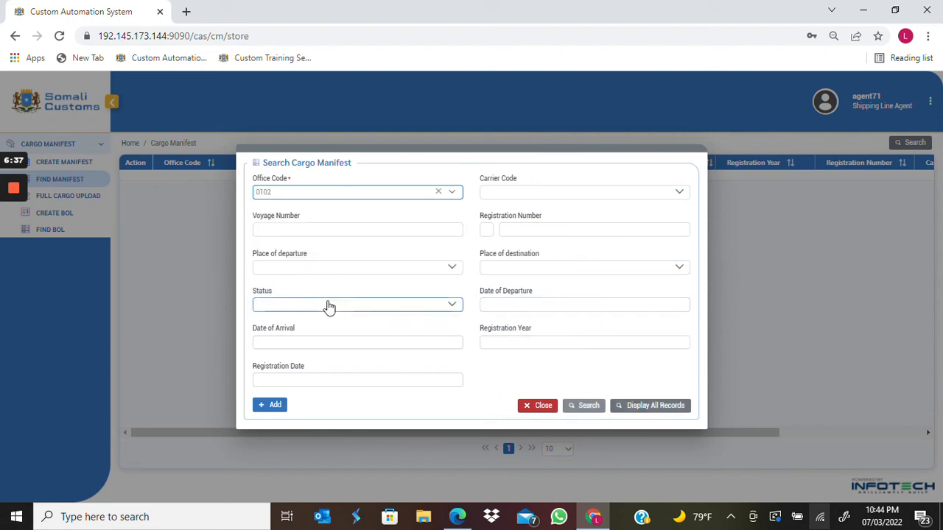
click(452, 305)
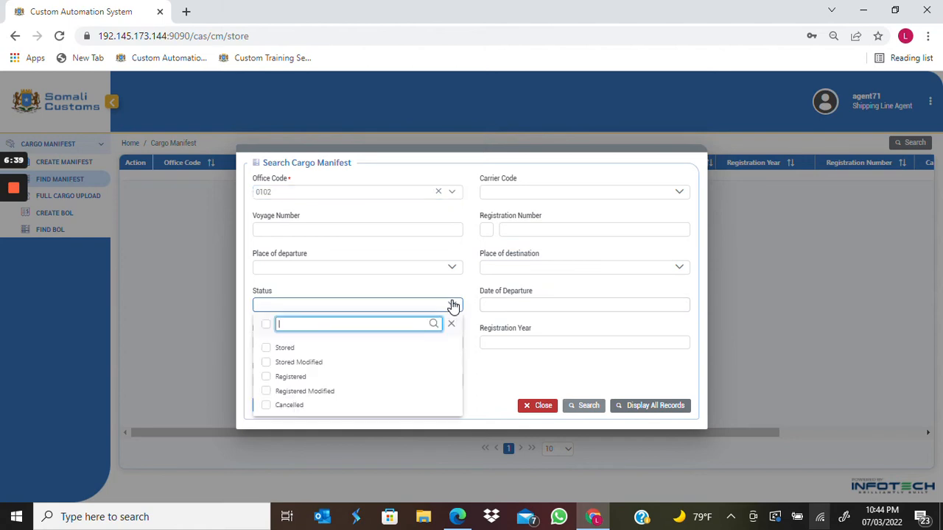
click(294, 353)
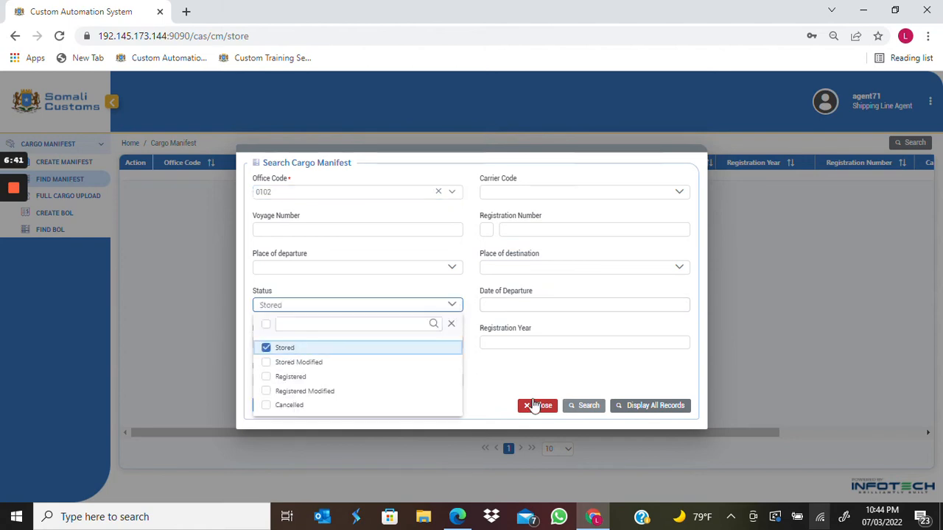
click(588, 406)
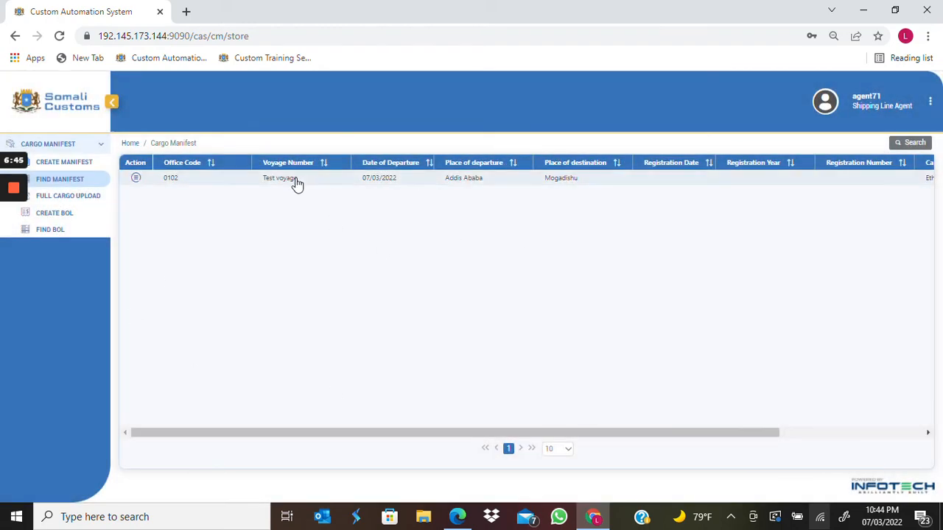
Open the stored Test voyage manifest for editing from its row's Action menu
click(136, 180)
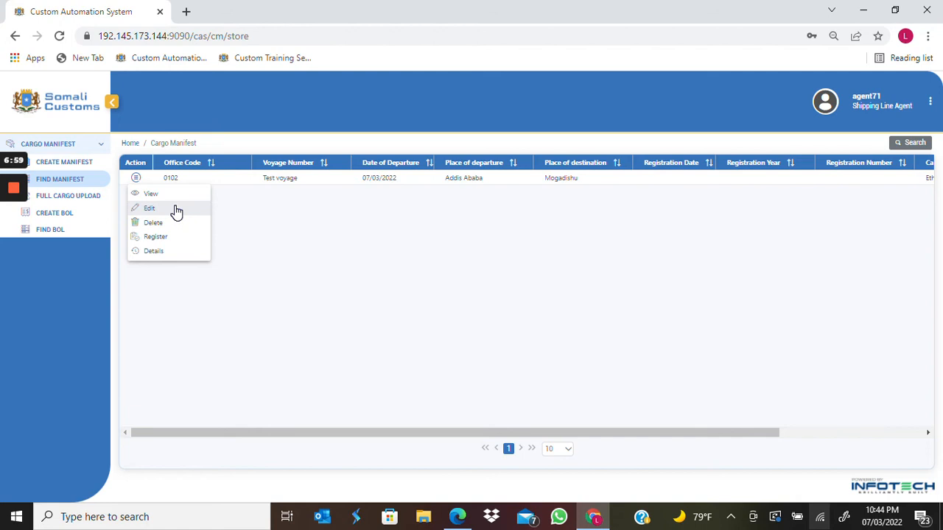
click(154, 211)
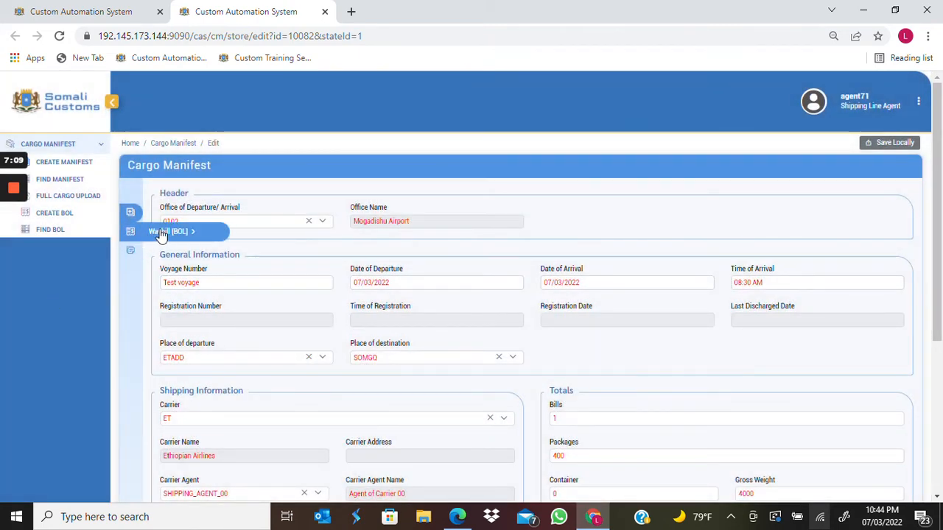
Add a new Bill of Lading from the manifest's Waybill (BOL) tab
click(162, 233)
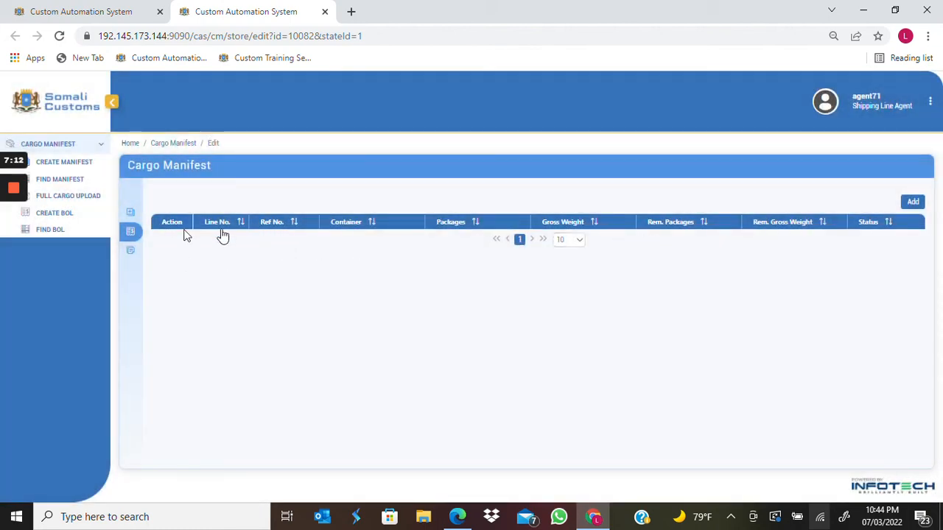
click(913, 202)
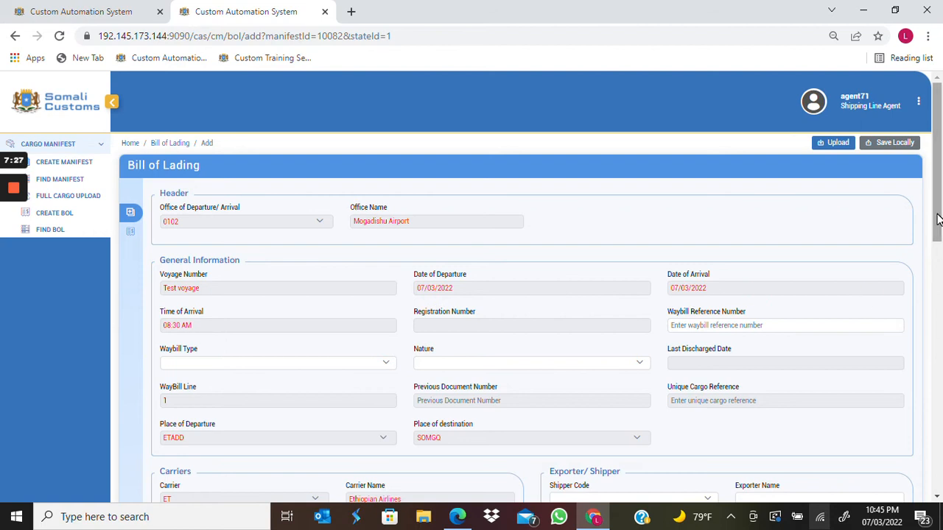
Enter 1234567 as the Bill of Lading's waybill reference number
scroll(940, 324, down, 2)
scroll(937, 254, up, 1)
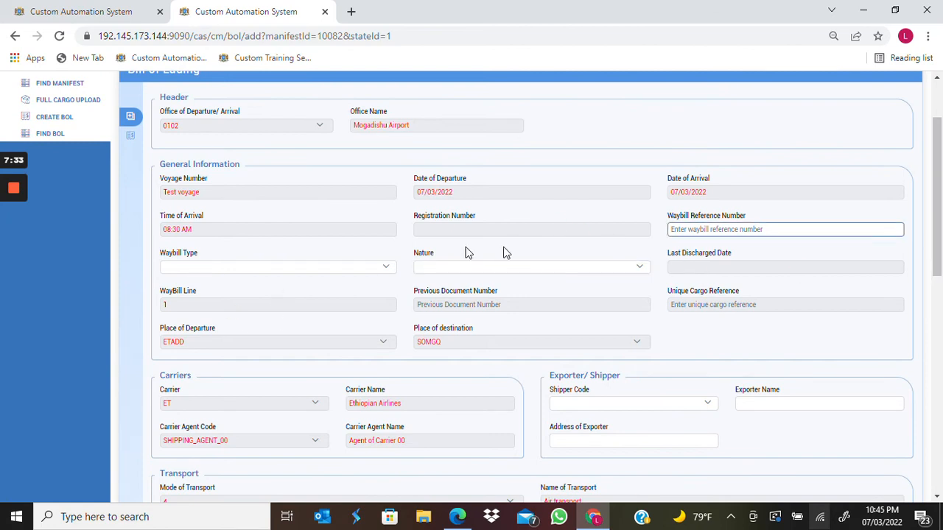
click(785, 229)
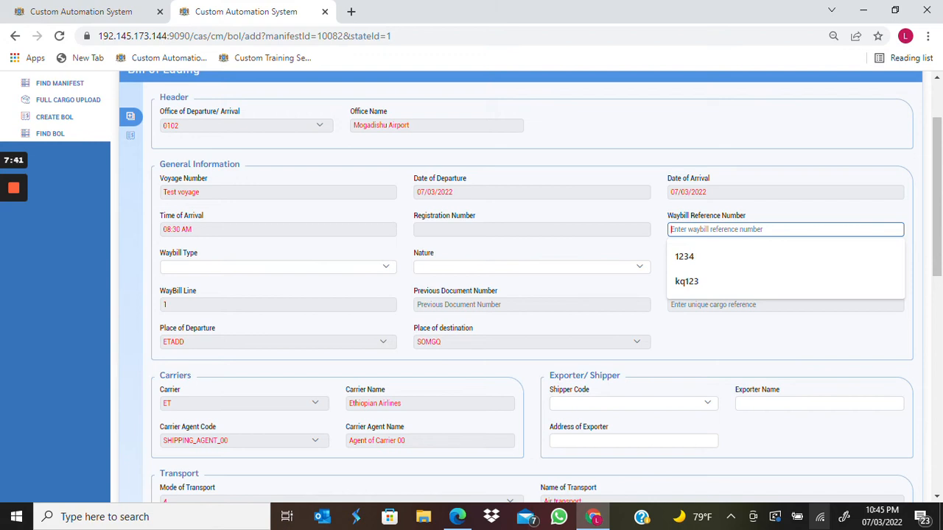
text(123)
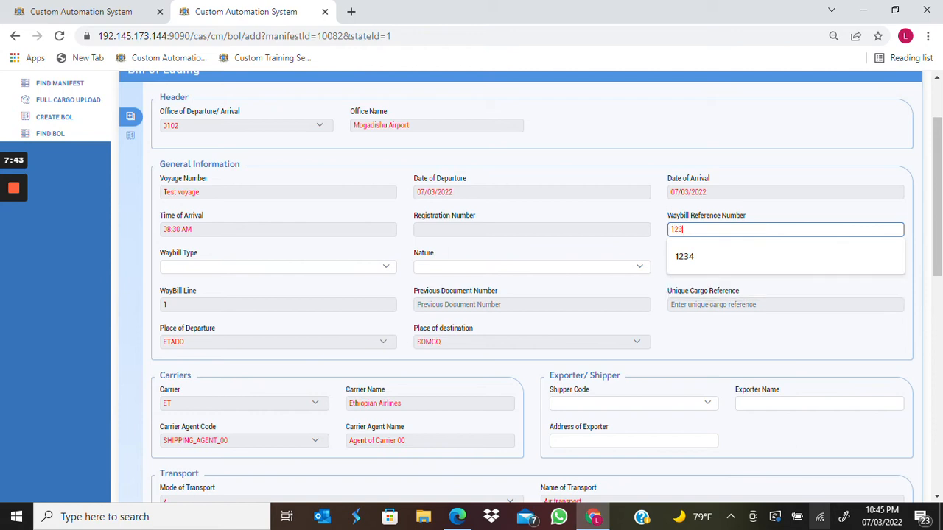
text(4567)
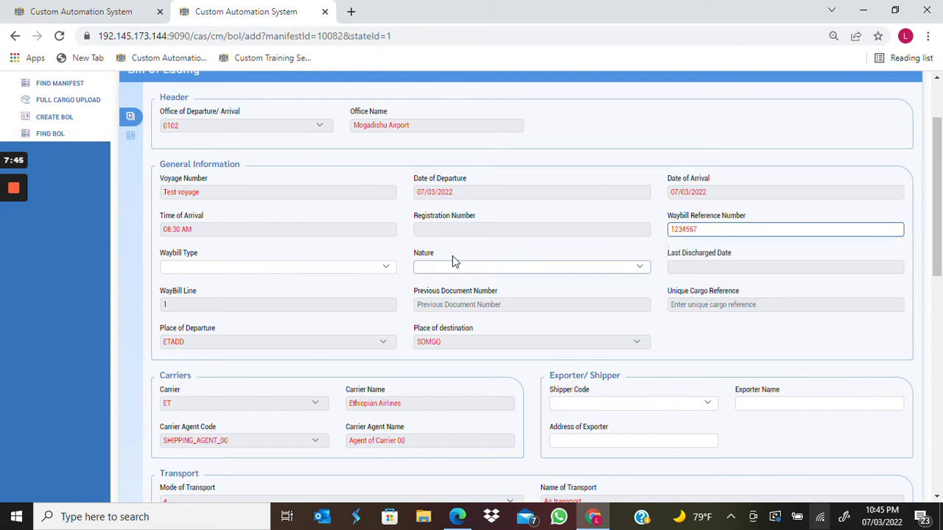
click(605, 204)
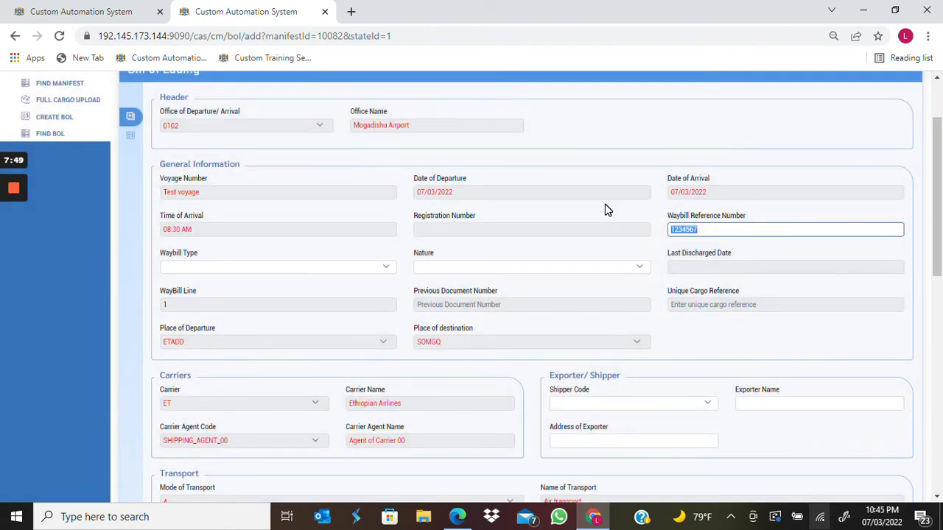
key(Tab)
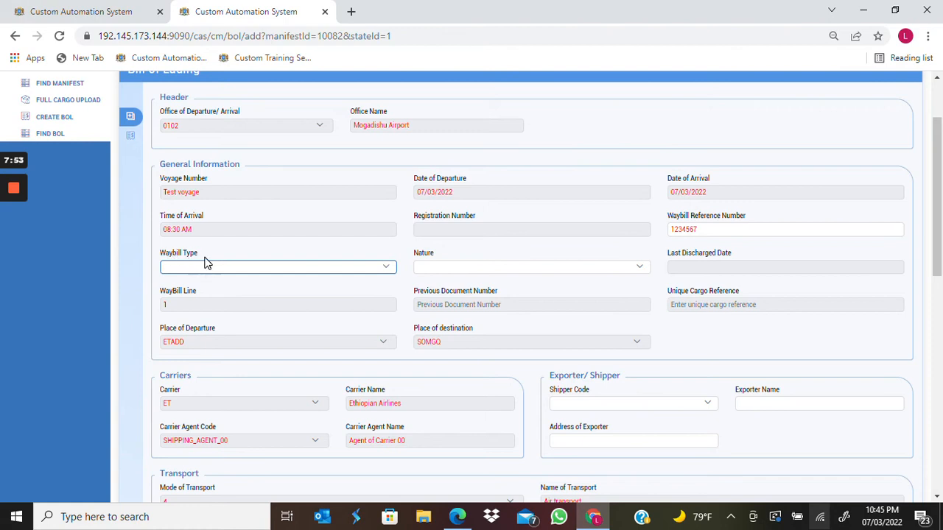
Set the waybill type to AWB Air Way Bill and the nature to IM - Import
click(387, 270)
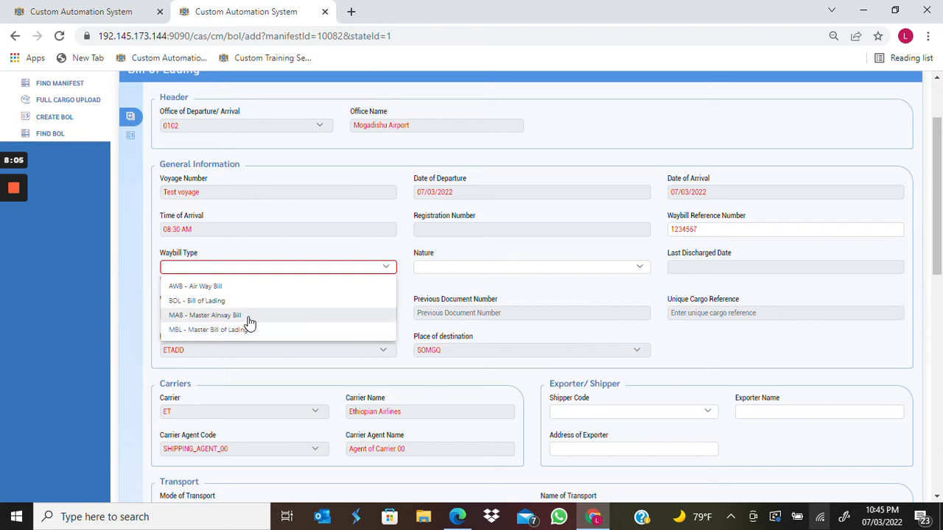
click(209, 287)
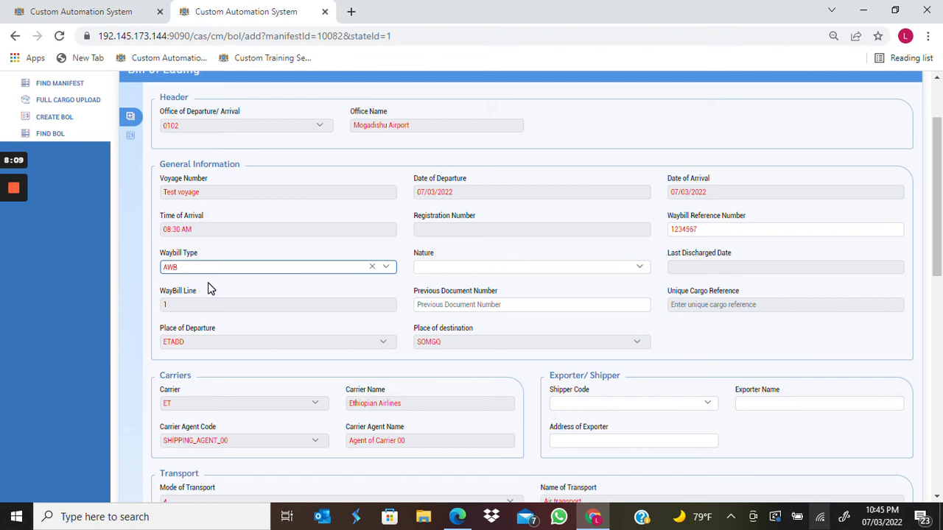
key(Tab)
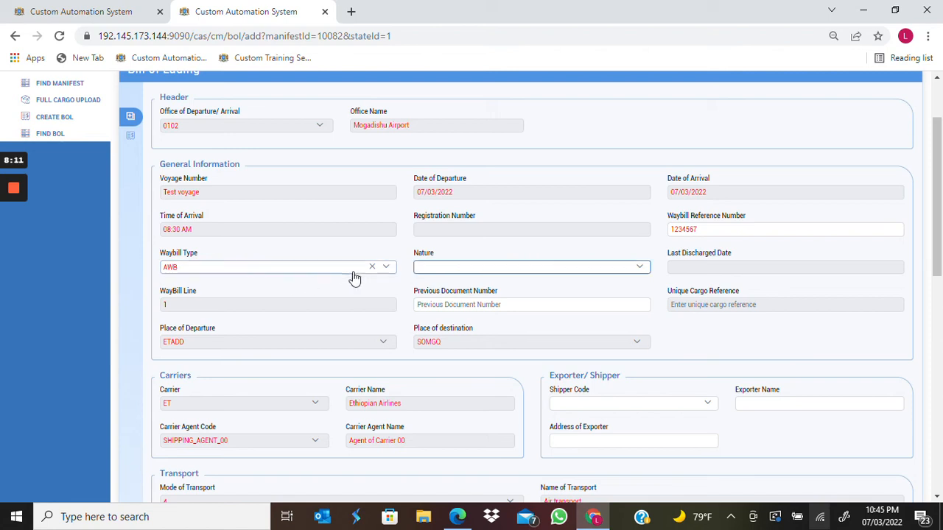
click(638, 269)
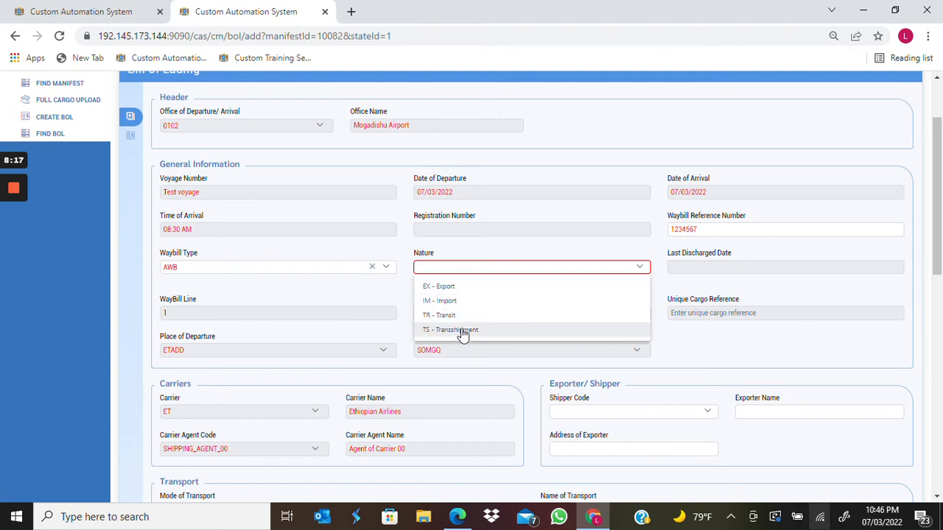
click(443, 301)
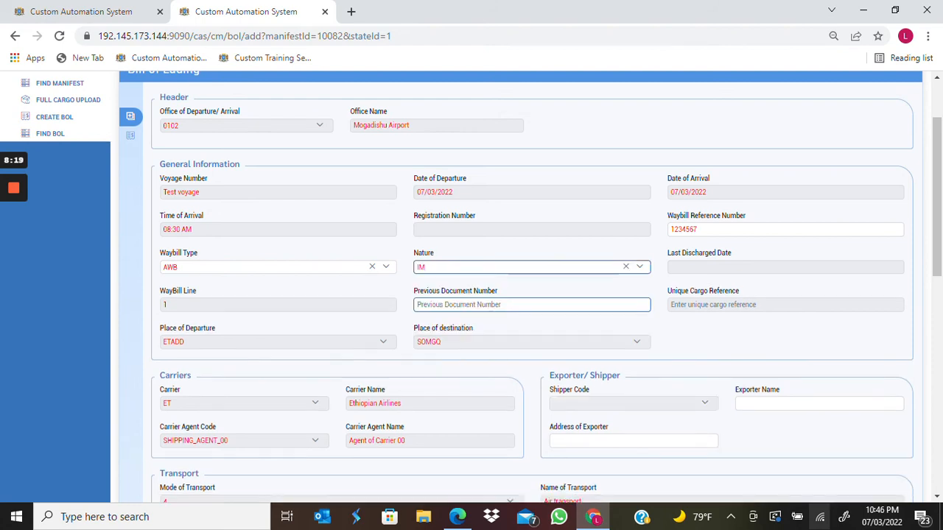
key(Tab)
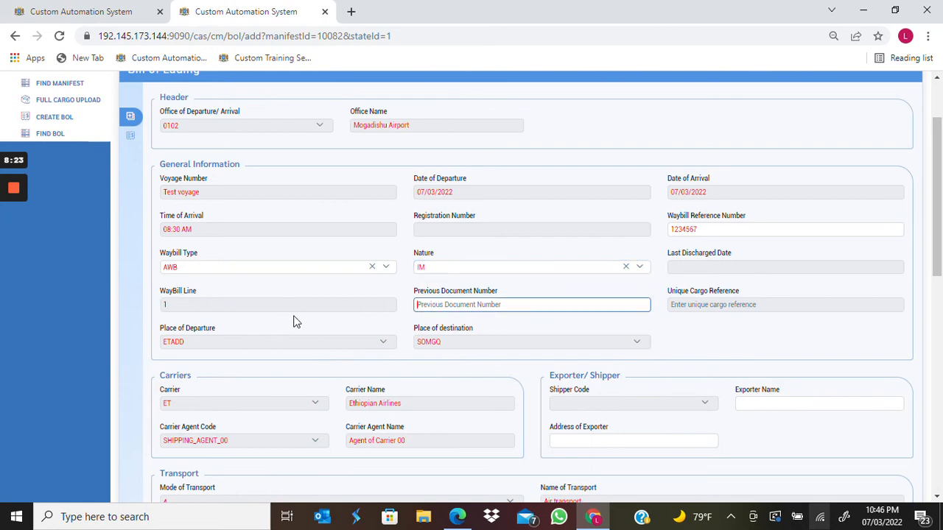
Enter 'ethiopia Chat exporter' as the exporter name
key(Tab)
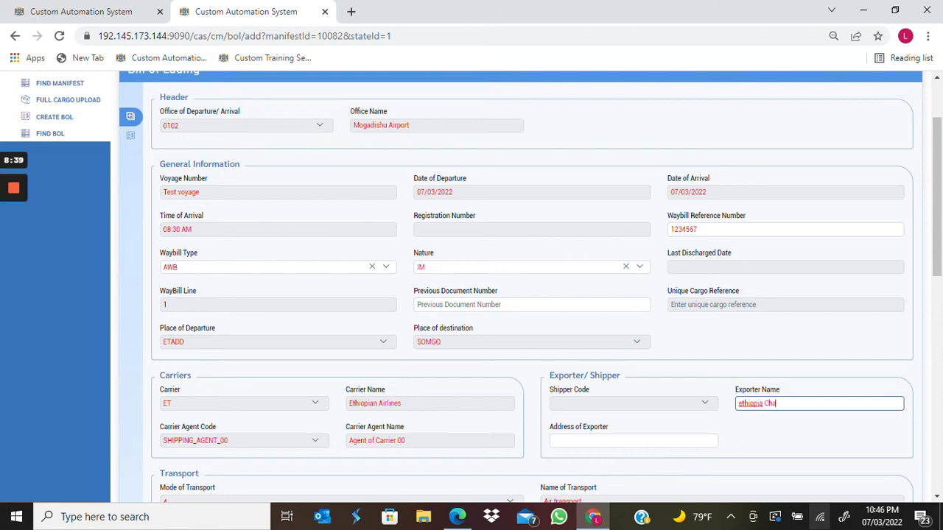
text(exporter)
key(Tab)
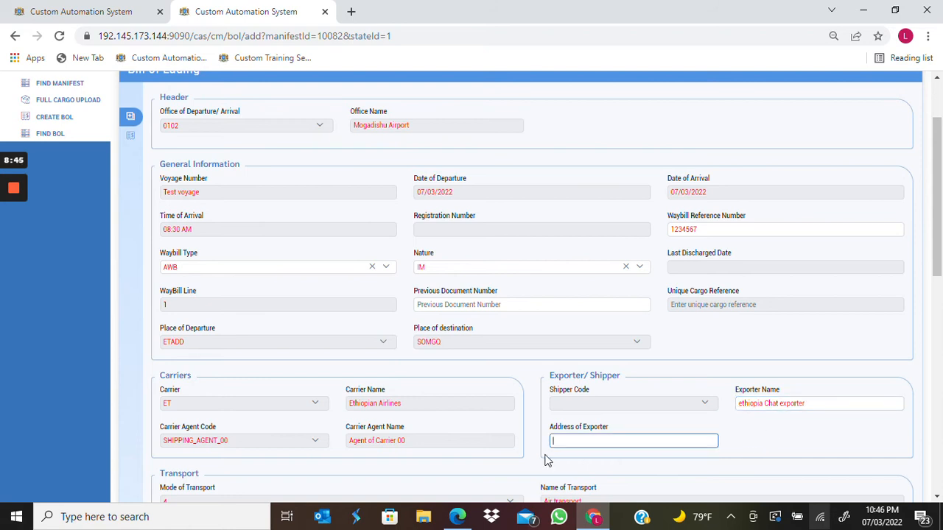
key(Tab)
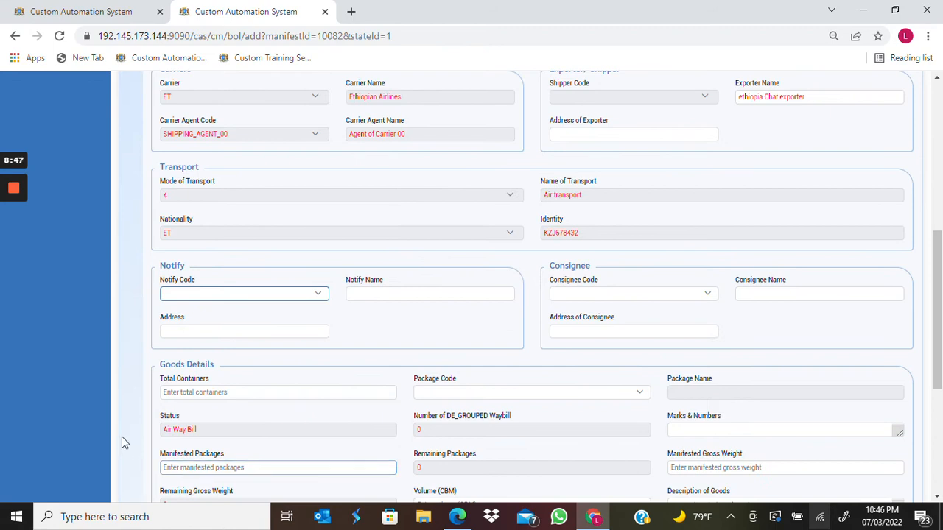
click(320, 296)
click(320, 296)
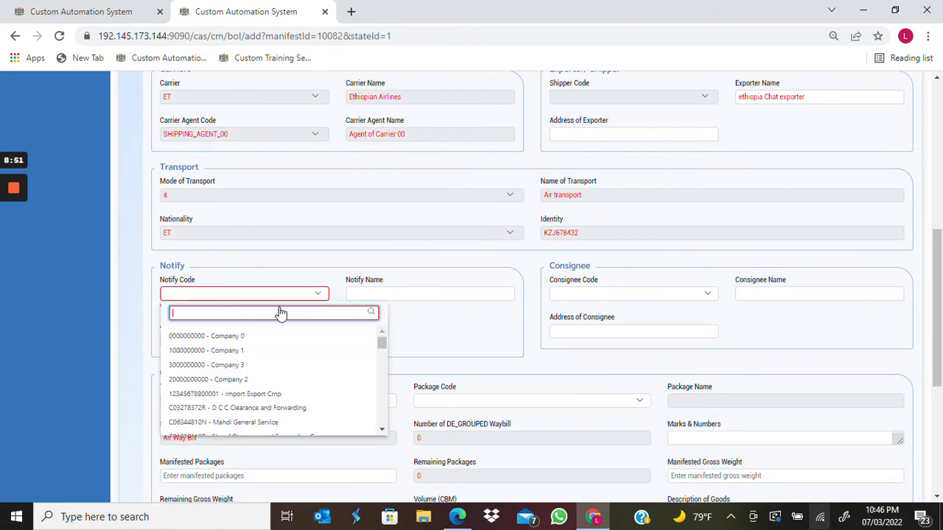
click(192, 338)
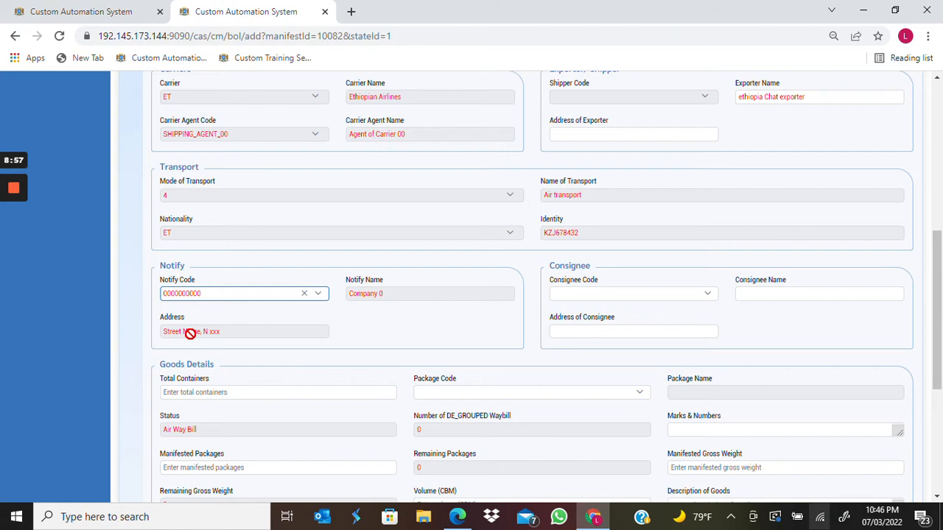
key(Tab)
key(Tab)
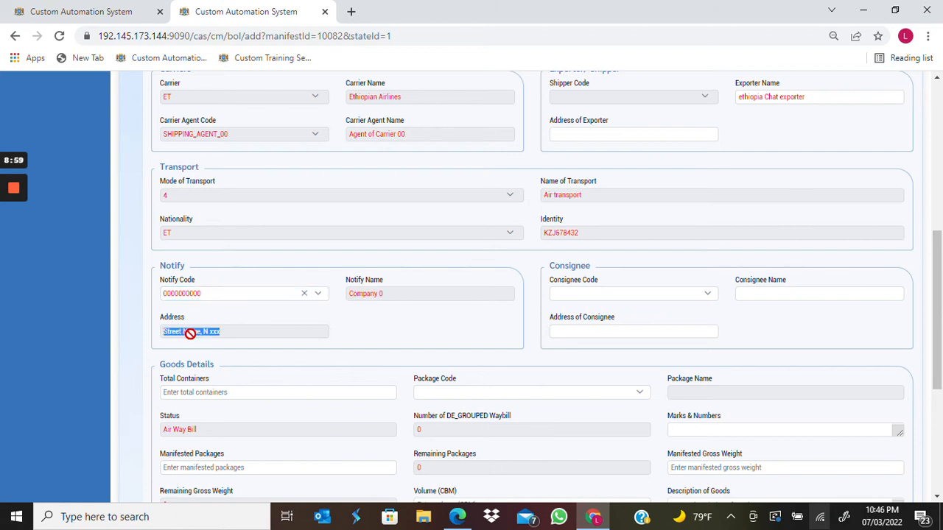
key(Tab)
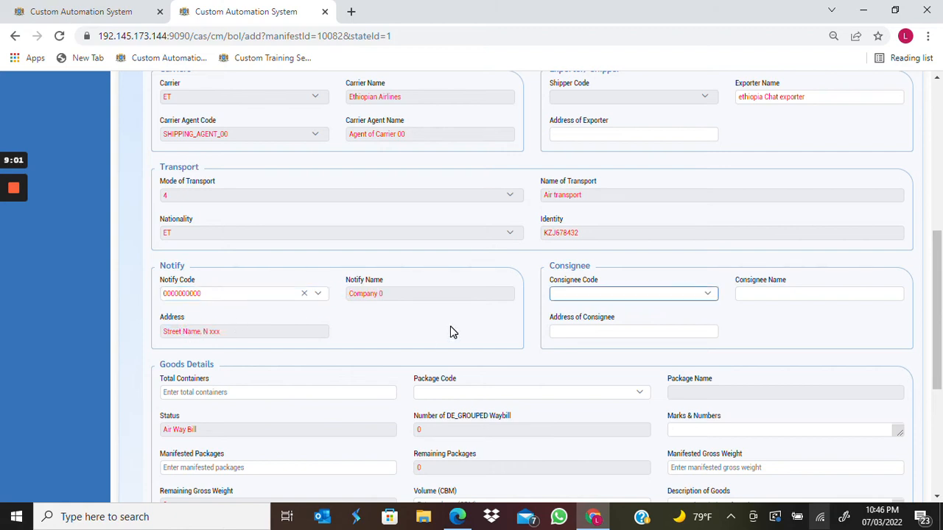
click(709, 297)
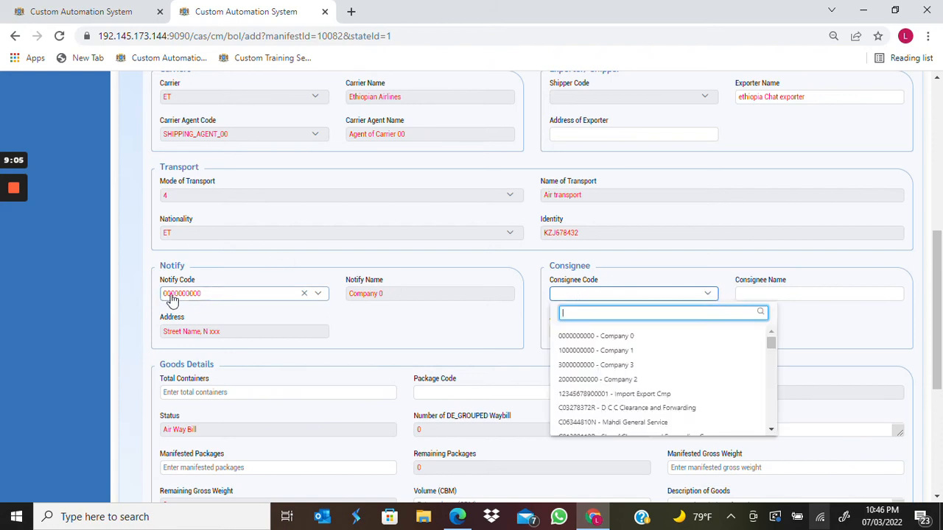
click(578, 340)
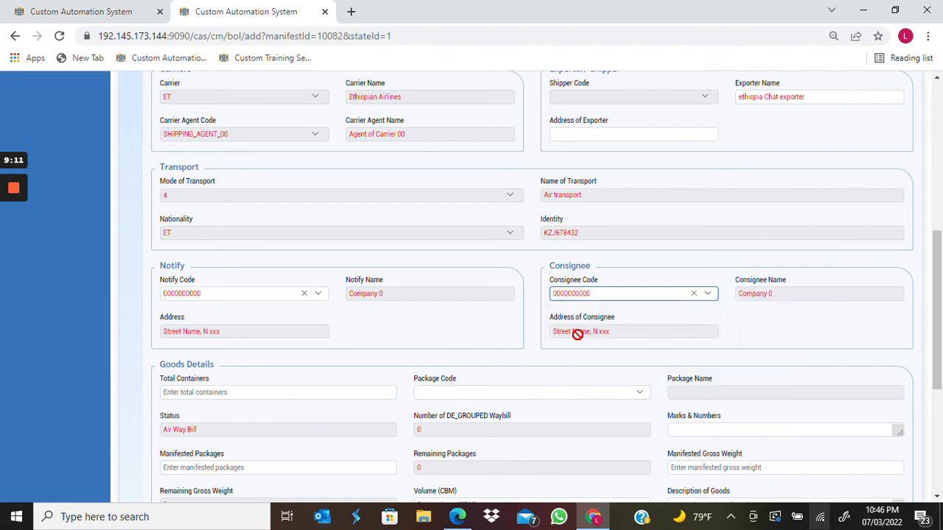
key(Tab)
key(Tab)
key(Tab)
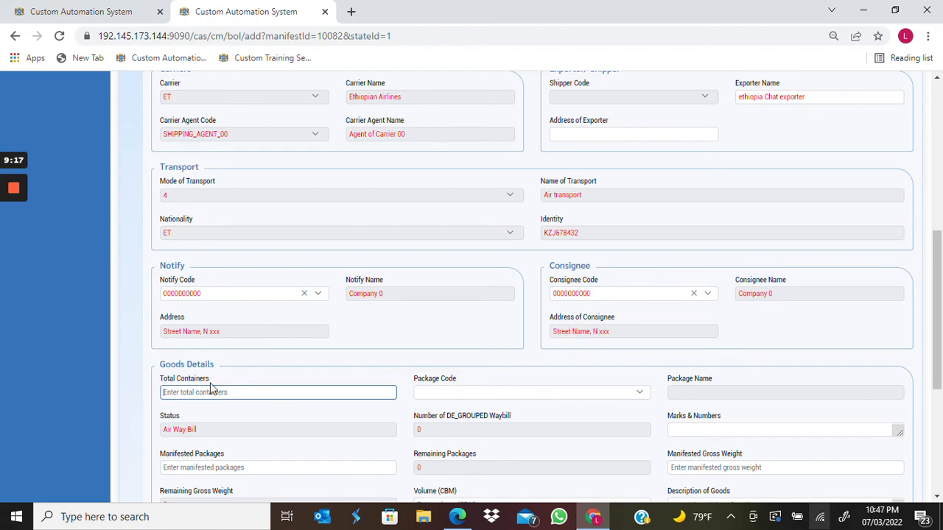
Set total containers to 0 and the package code to SA - Sack
text(0)
key(Tab)
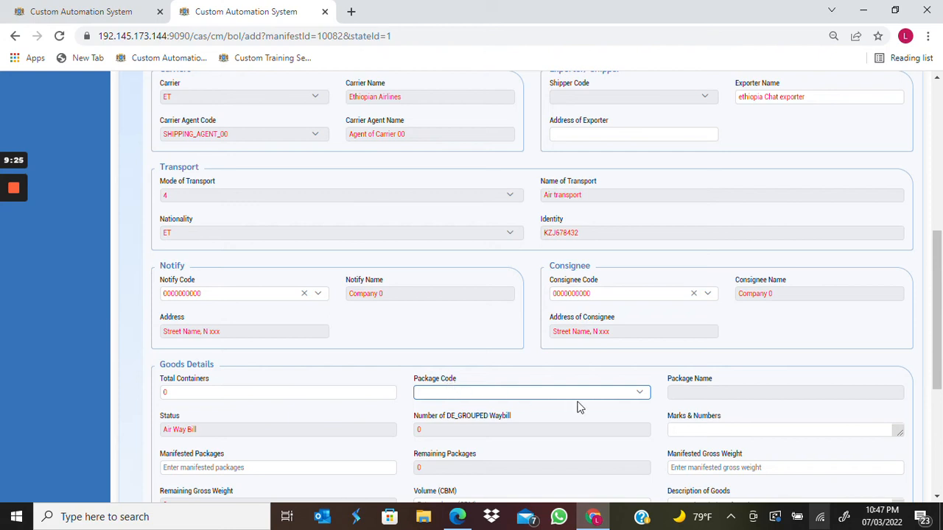
click(640, 396)
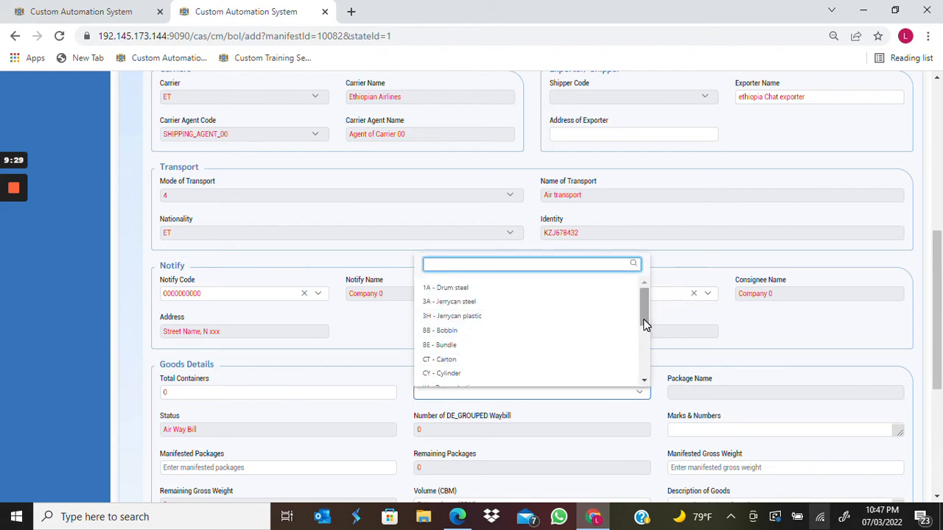
drag(646, 326, 648, 344)
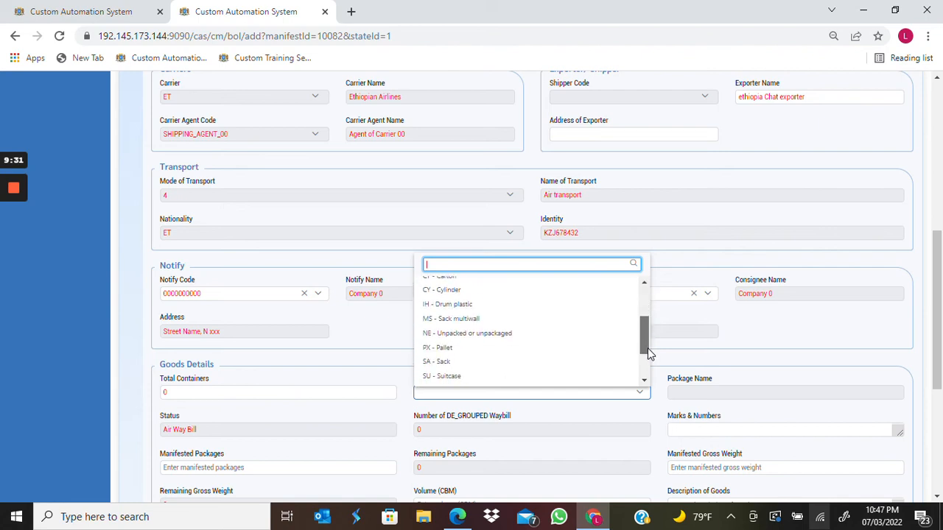
click(451, 364)
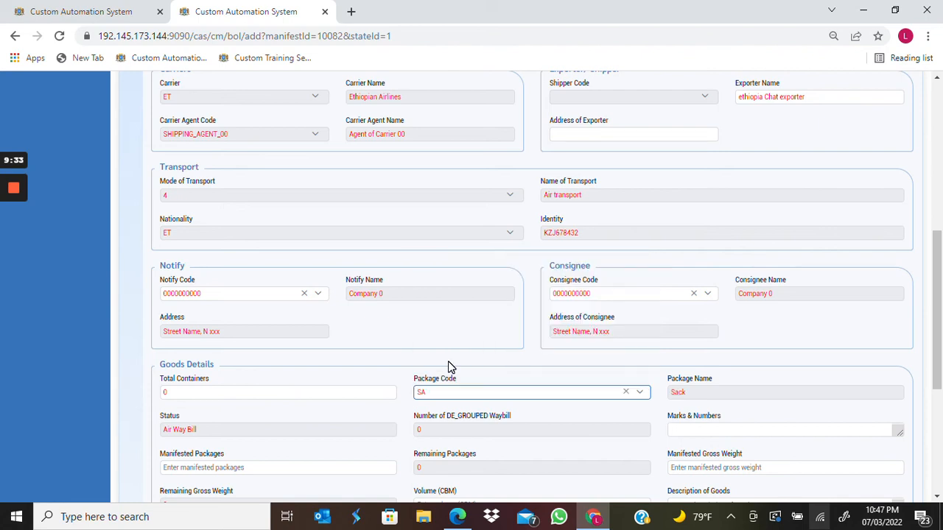
key(Tab)
key(Tab)
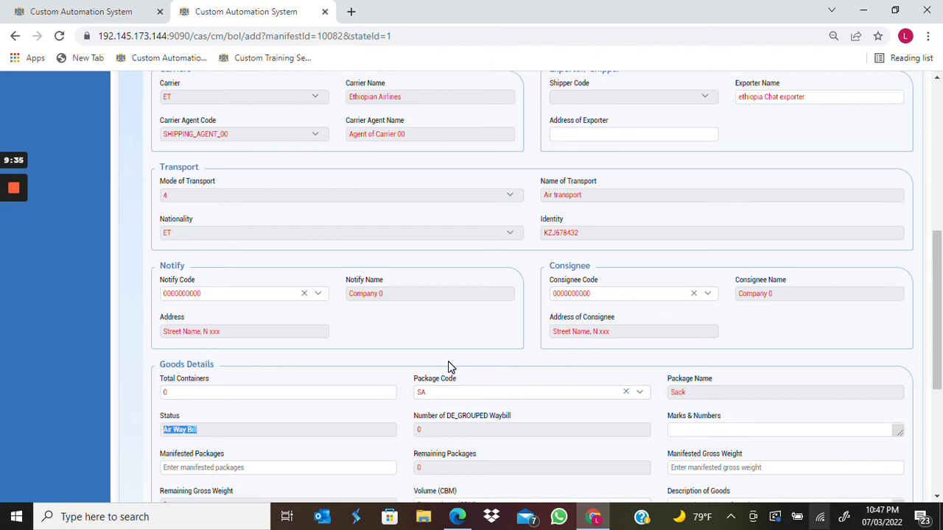
key(Tab)
key(Tab)
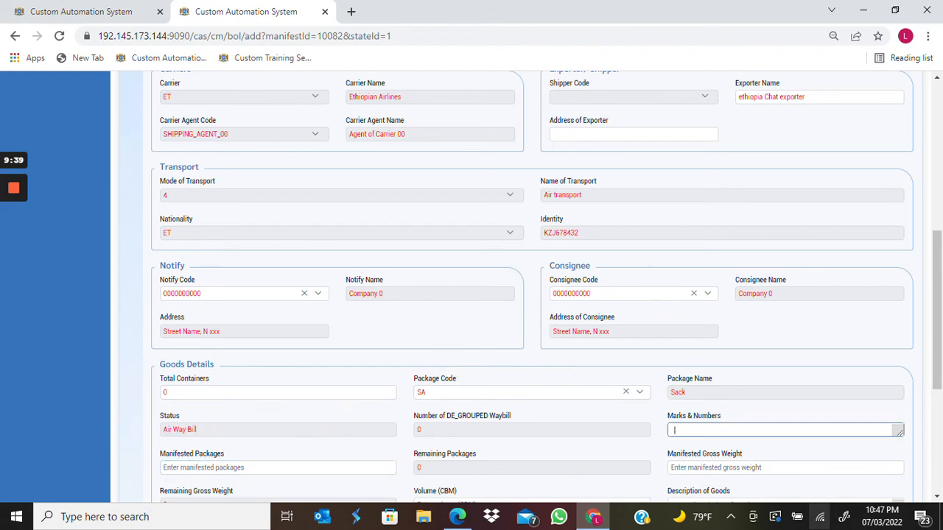
Enter marks ADD, 400 packages, gross weight 4000 and description 'Fresh Chat'
text(ADD)
drag(937, 328, 938, 416)
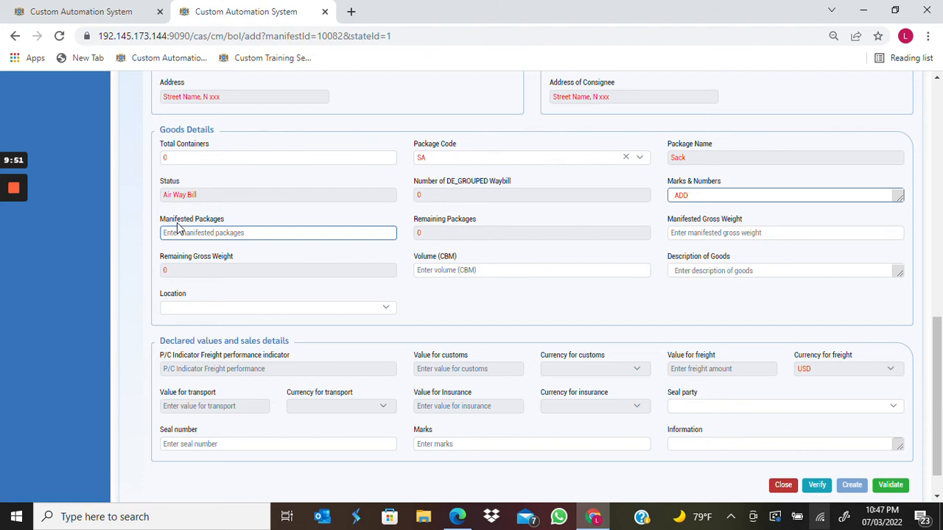
click(278, 233)
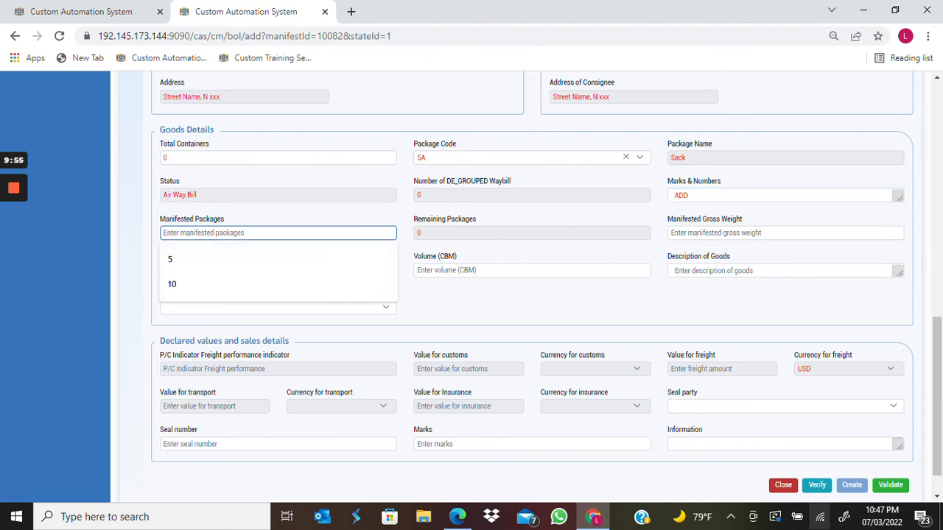
text(400)
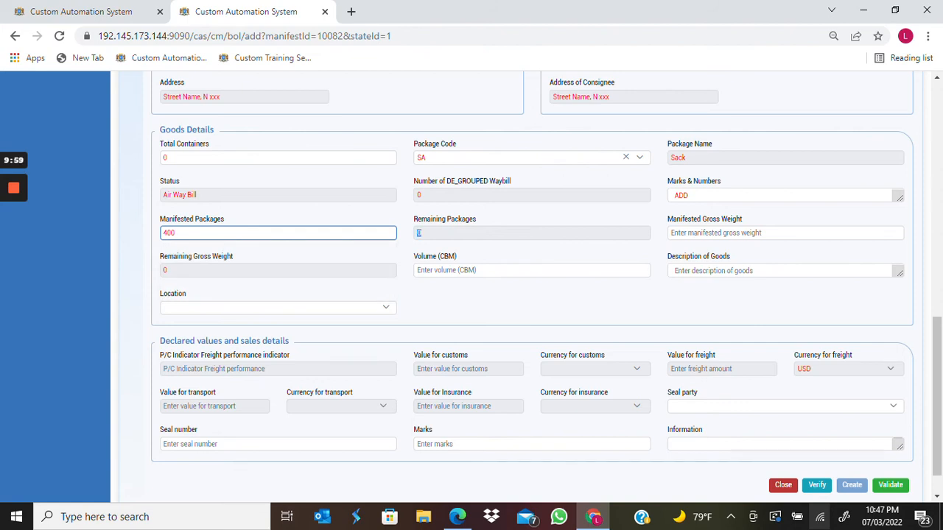
key(Tab)
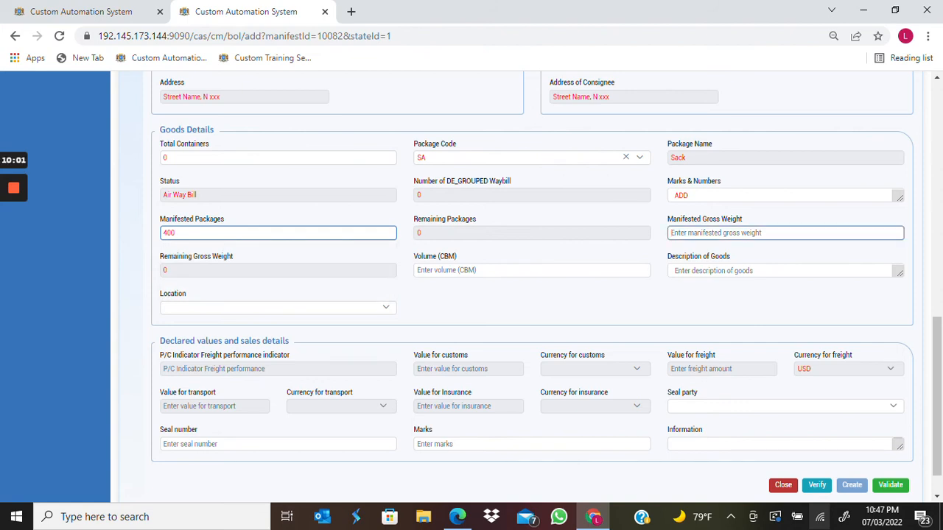
text(4000)
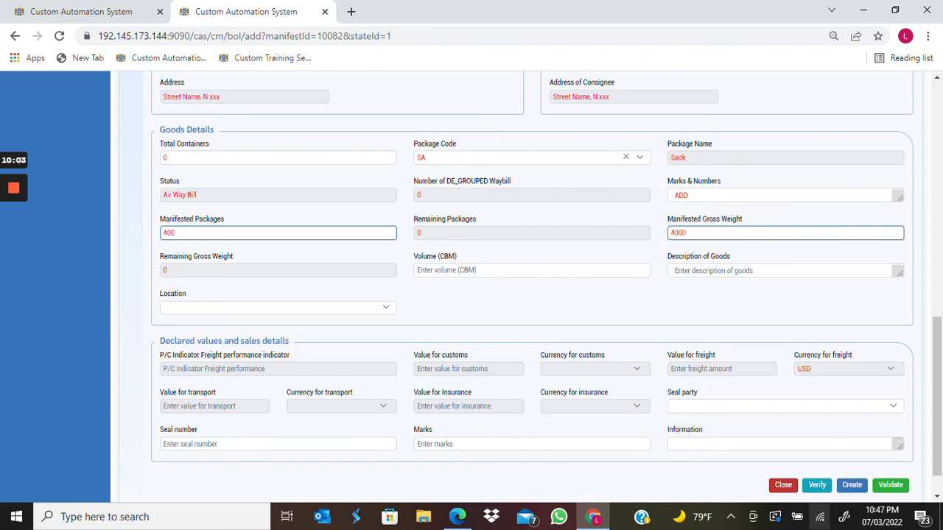
click(165, 270)
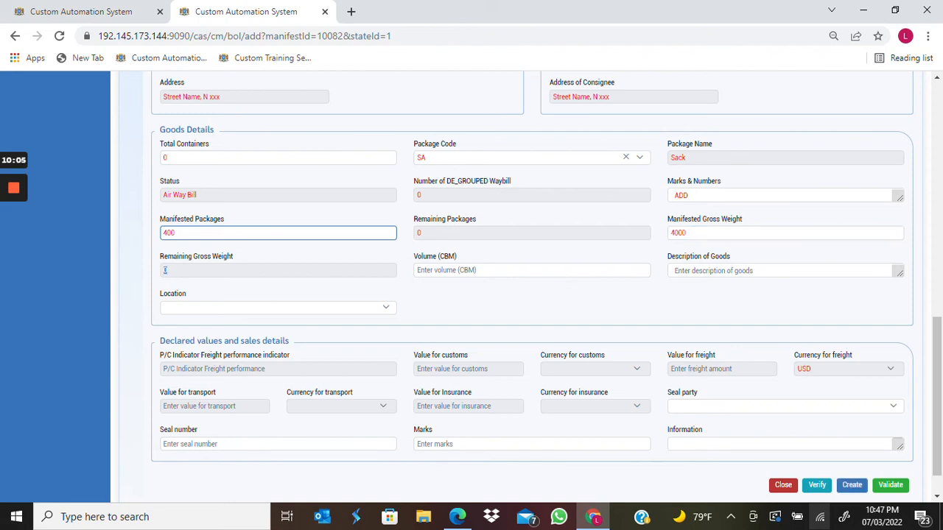
key(Tab)
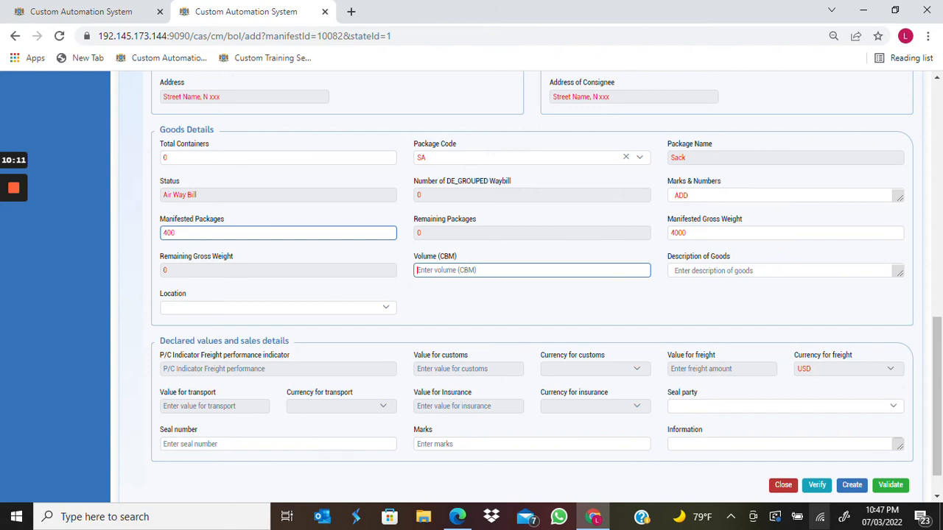
key(Tab)
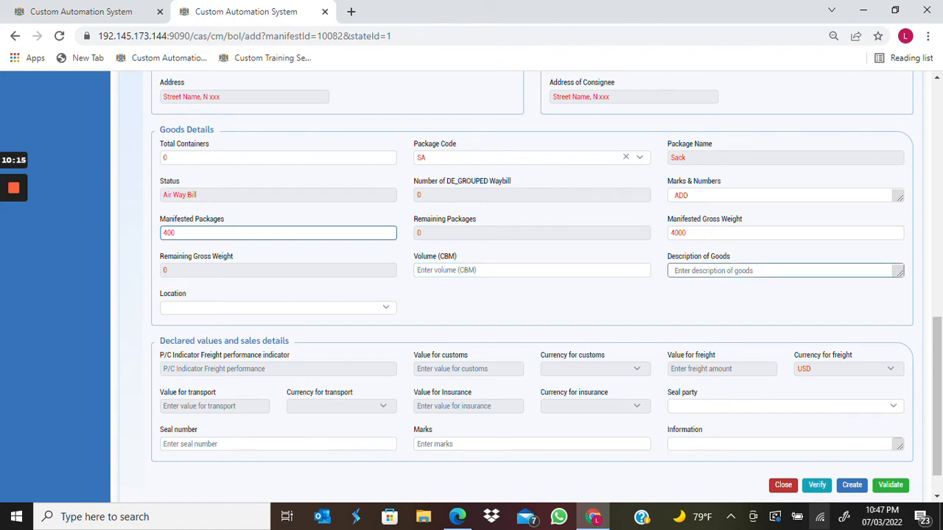
text(fresh Chat)
key(Tab)
key(Tab)
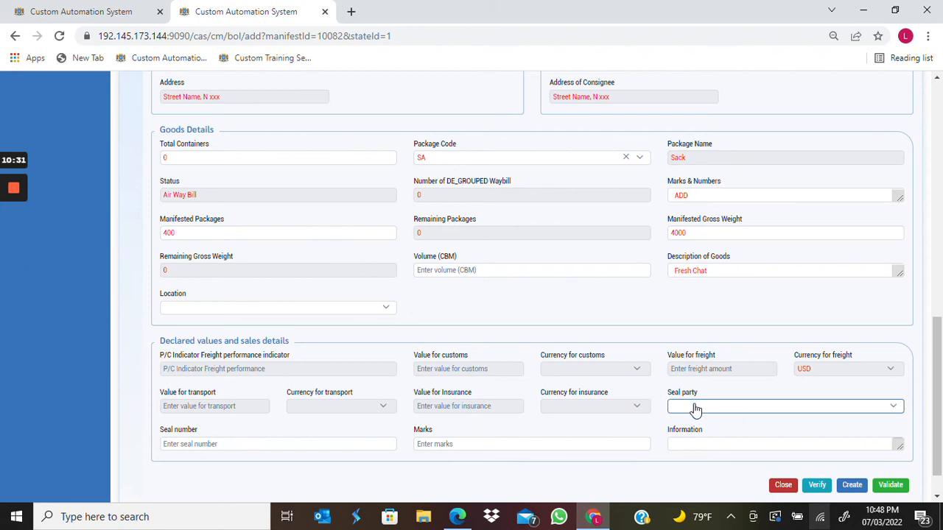
Enter seal number 0, marks 0 and information 'fresh product', then verify the bill
key(Tab)
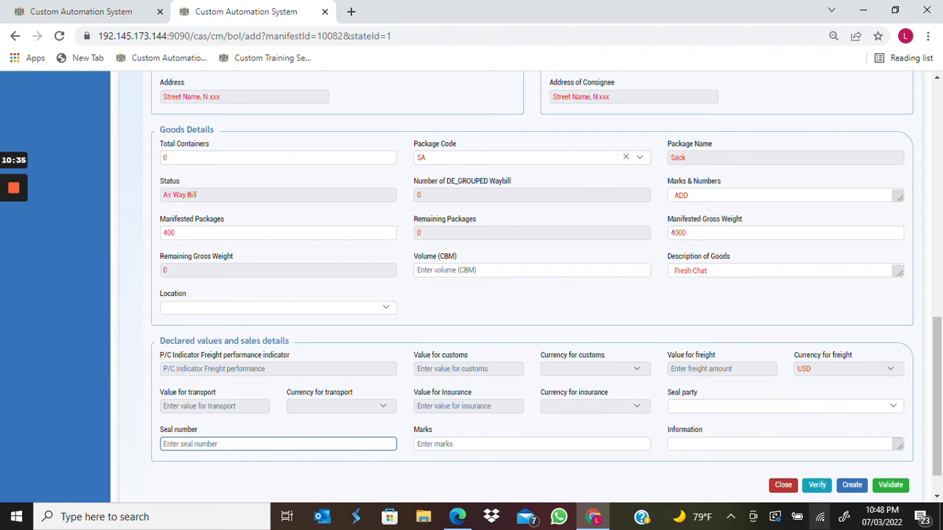
text(0)
click(439, 448)
click(440, 446)
text(0)
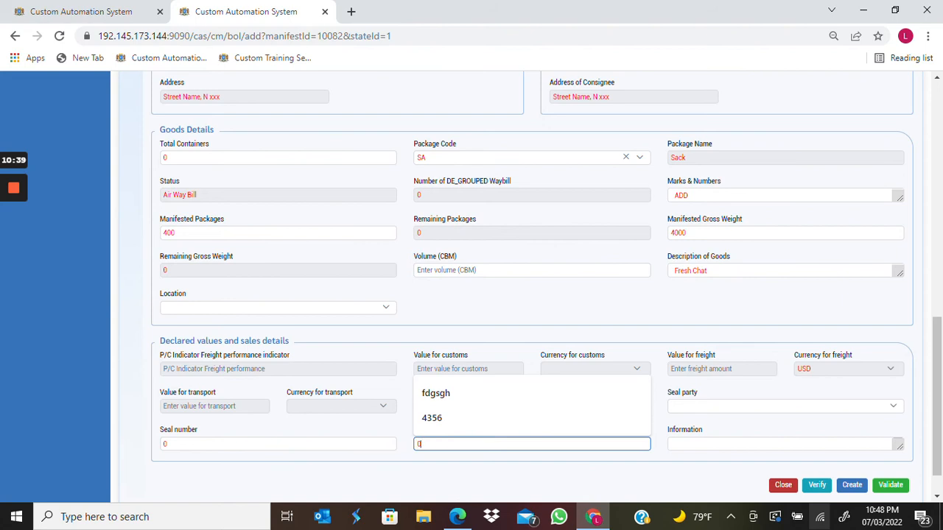
click(700, 445)
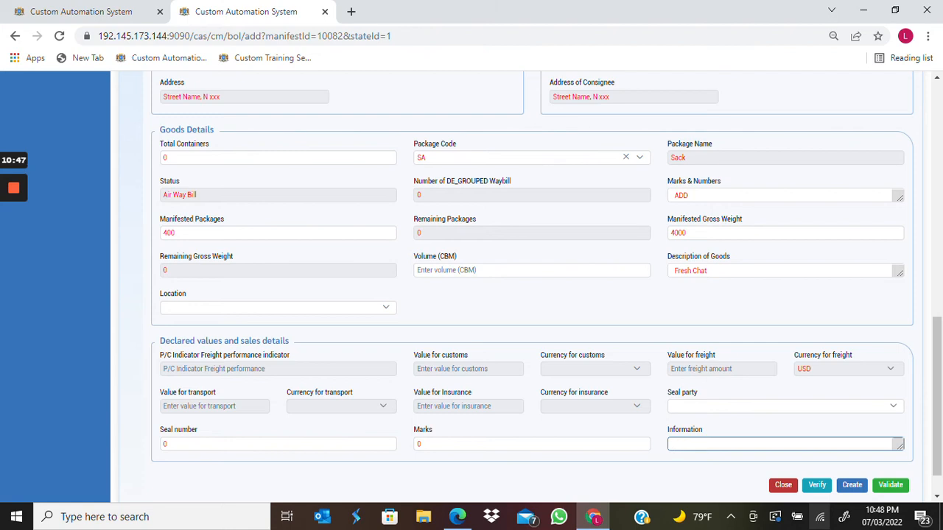
text(fresh product)
click(816, 486)
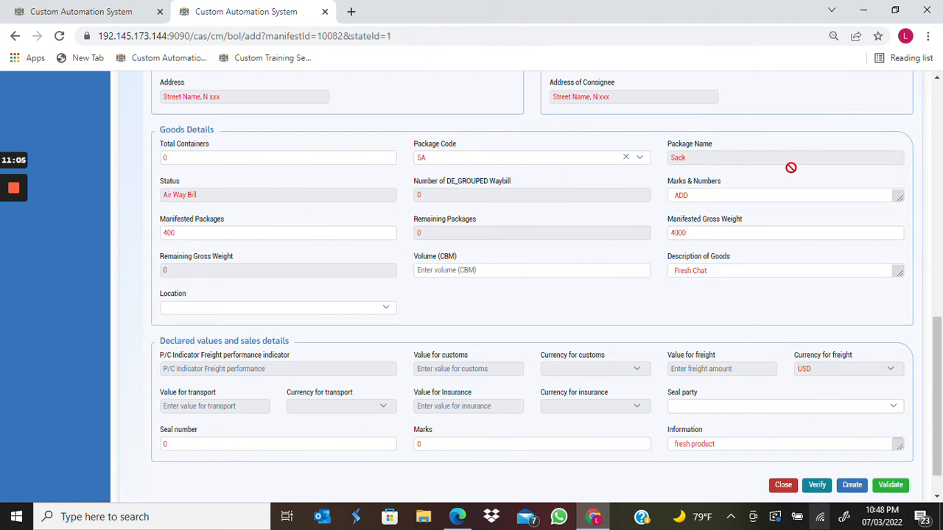
Clear the manifested packages count and verify, triggering the missing-packages error
drag(935, 353, 934, 323)
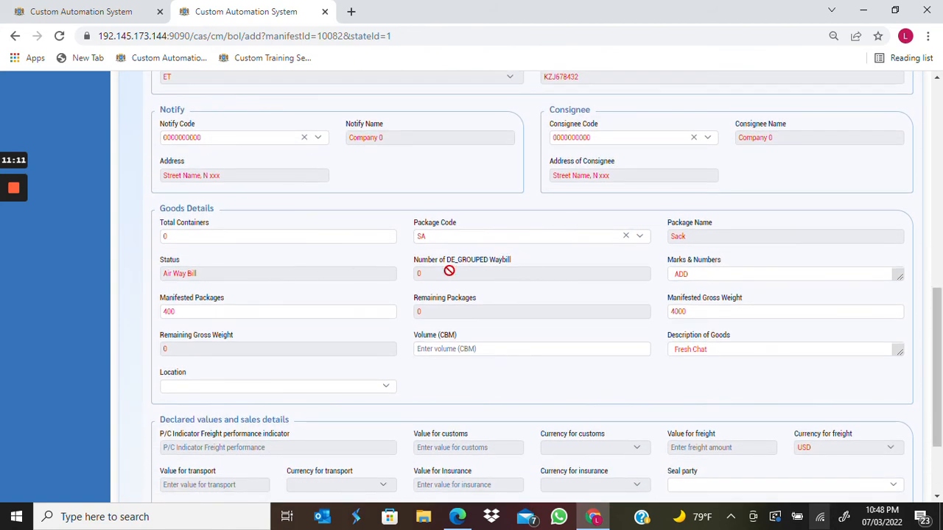
drag(932, 403, 941, 438)
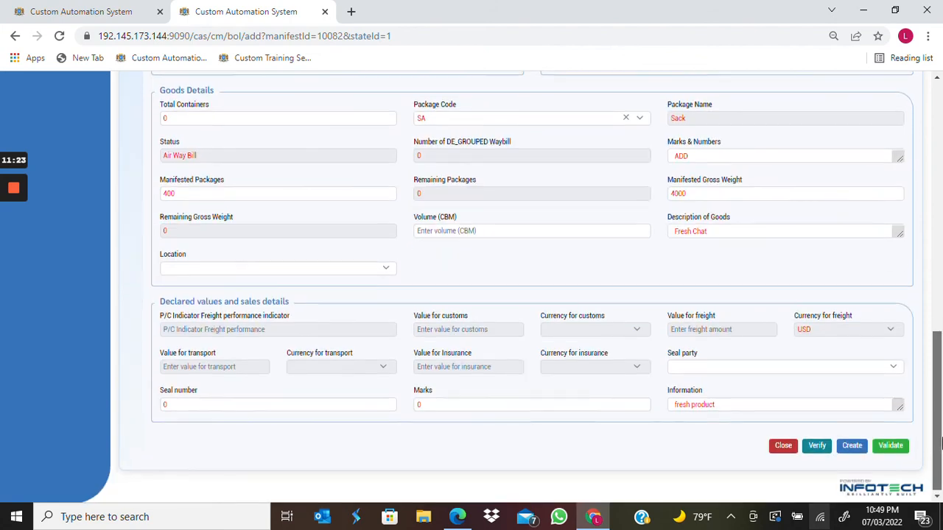
click(200, 209)
key(BackSpace)
key(BackSpace)
key(BackSpace)
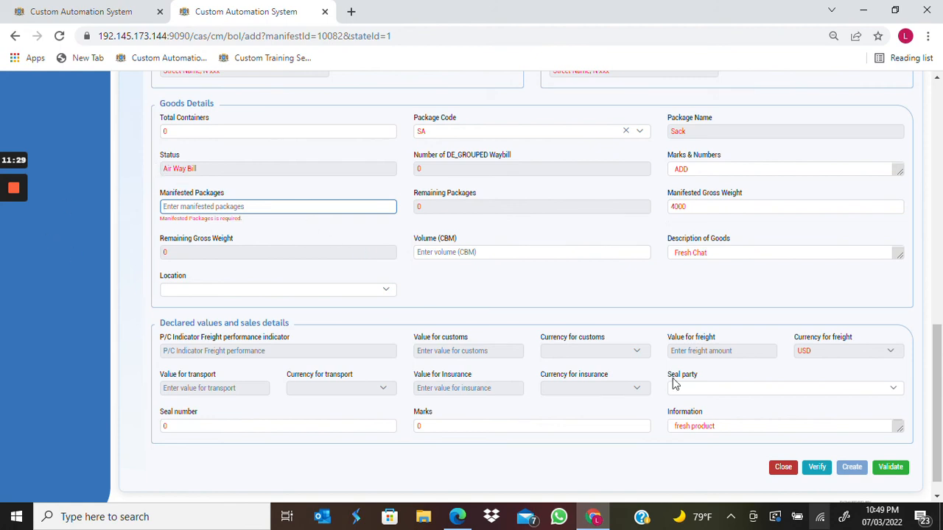
click(817, 467)
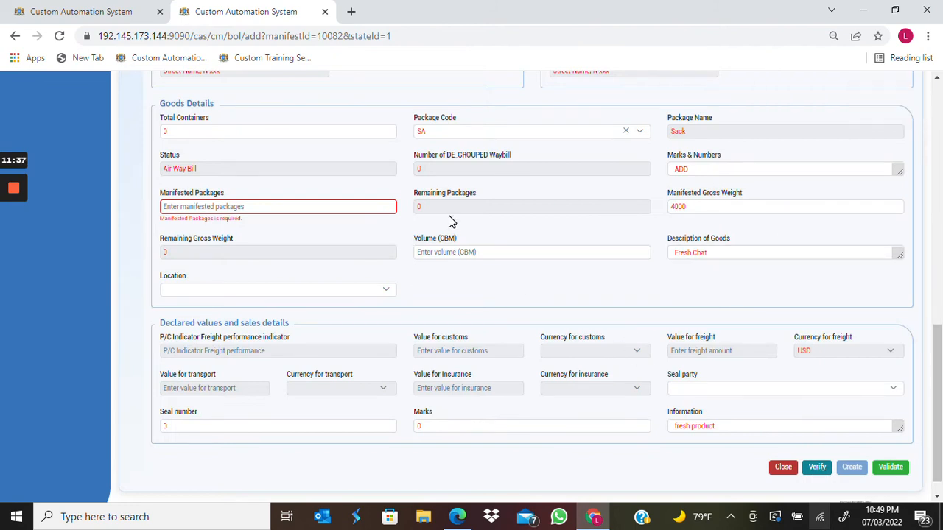
Re-enter 400 manifested packages and verify the bill successfully
click(182, 206)
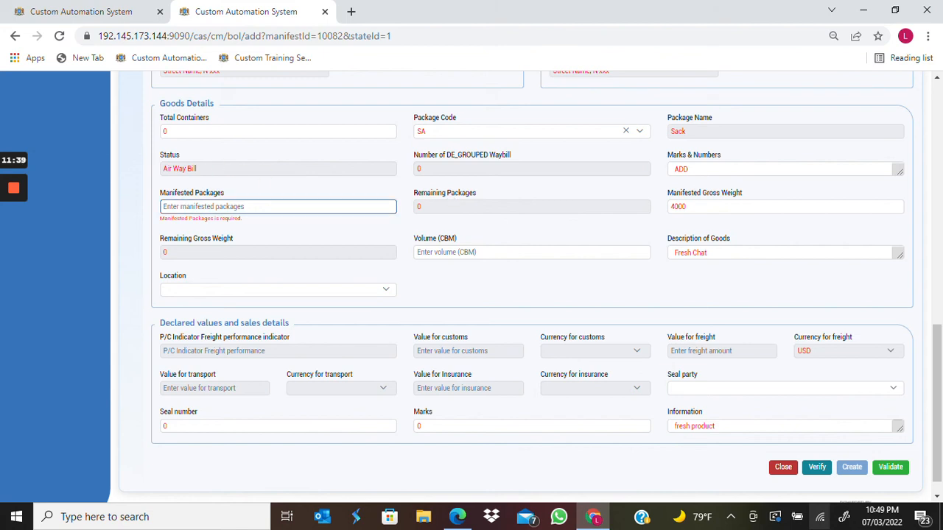
click(157, 227)
click(202, 209)
click(202, 208)
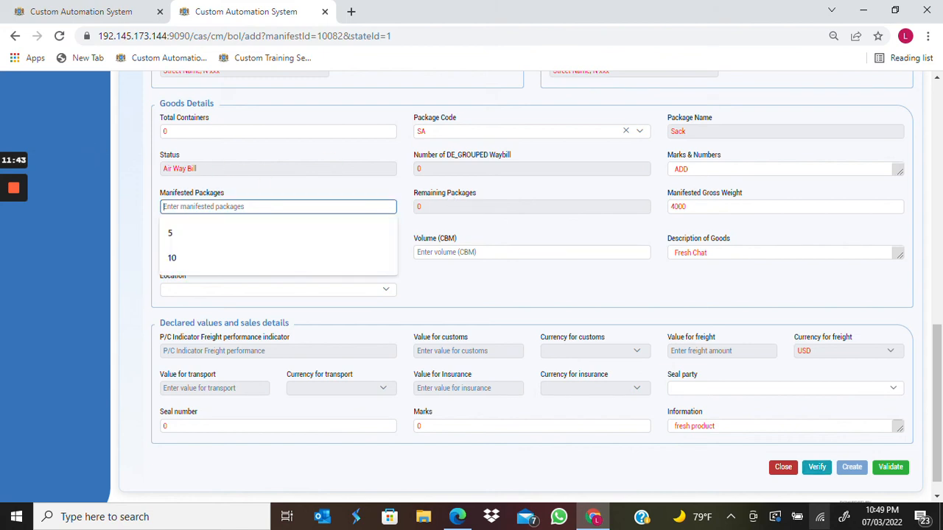
text(400)
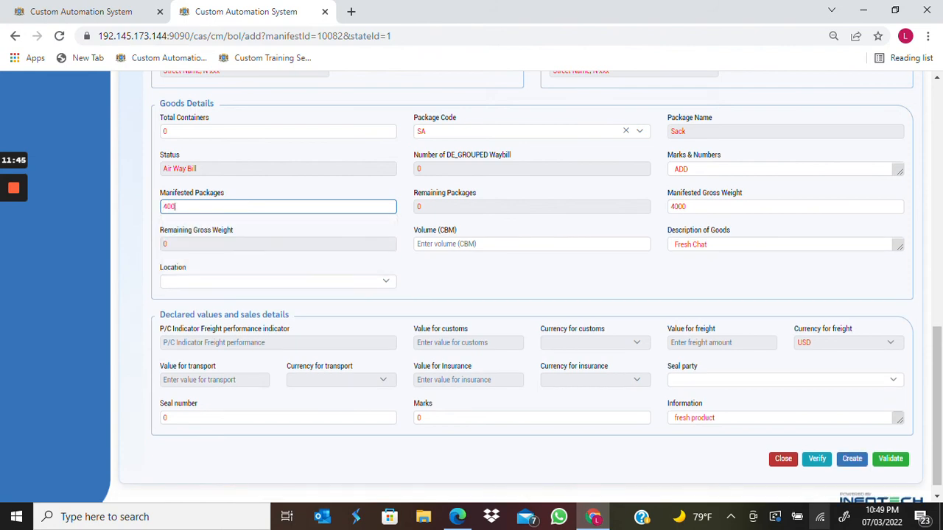
click(818, 459)
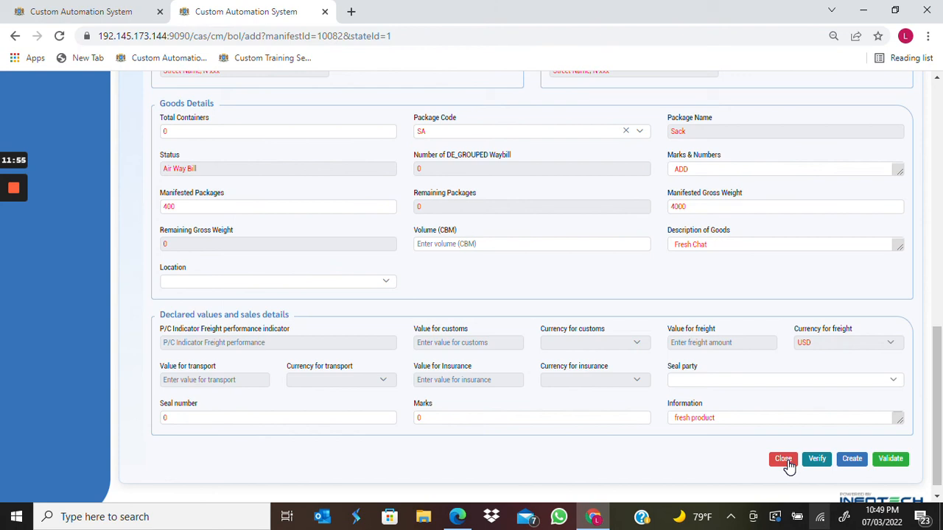
Create the Air Way Bill with 400 packages, 4000 gross weight and 0 containers on the manifest
click(851, 459)
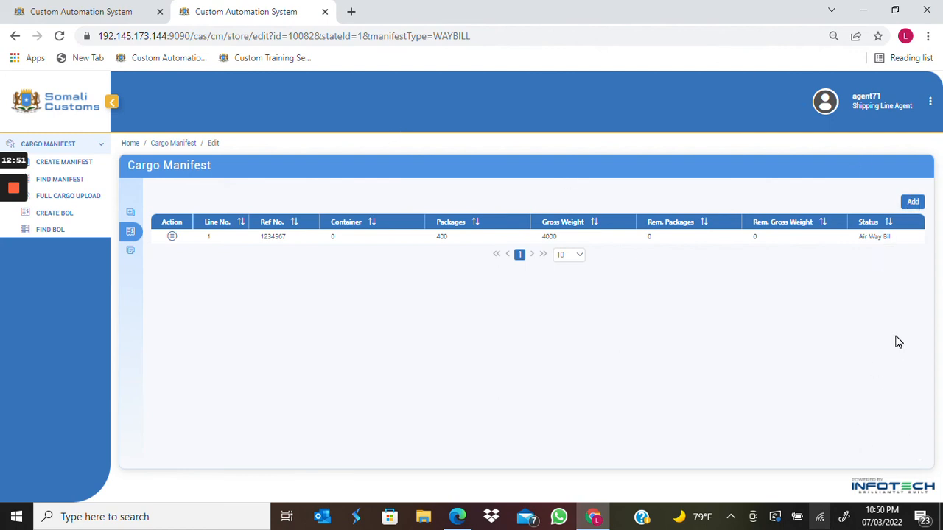
Verify the Test voyage manifest from its General Segment tab
click(131, 213)
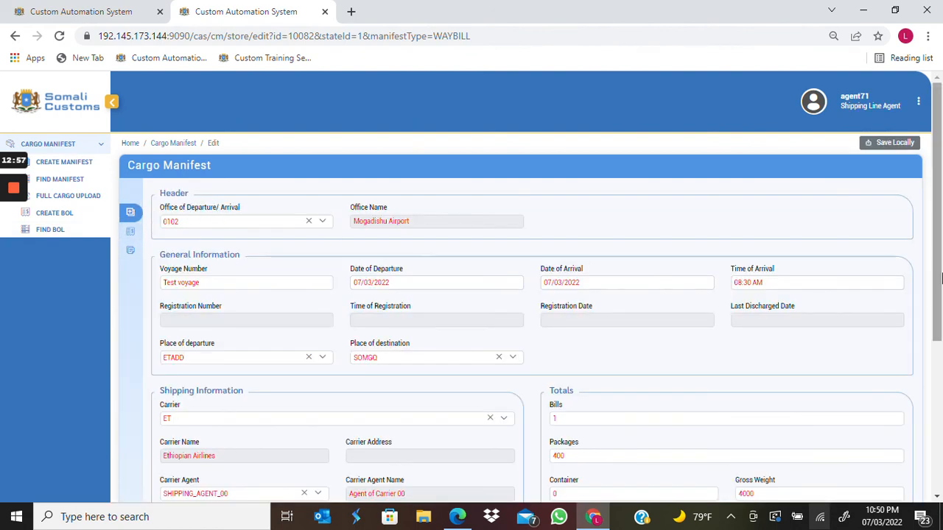
drag(936, 249, 940, 440)
click(820, 445)
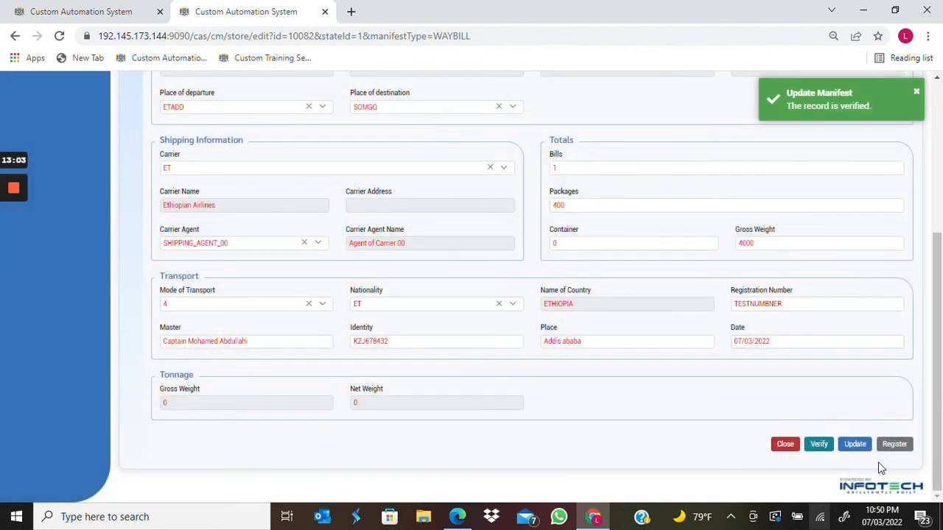
Attempt to register the manifest and read the error requiring all bills validated
click(894, 445)
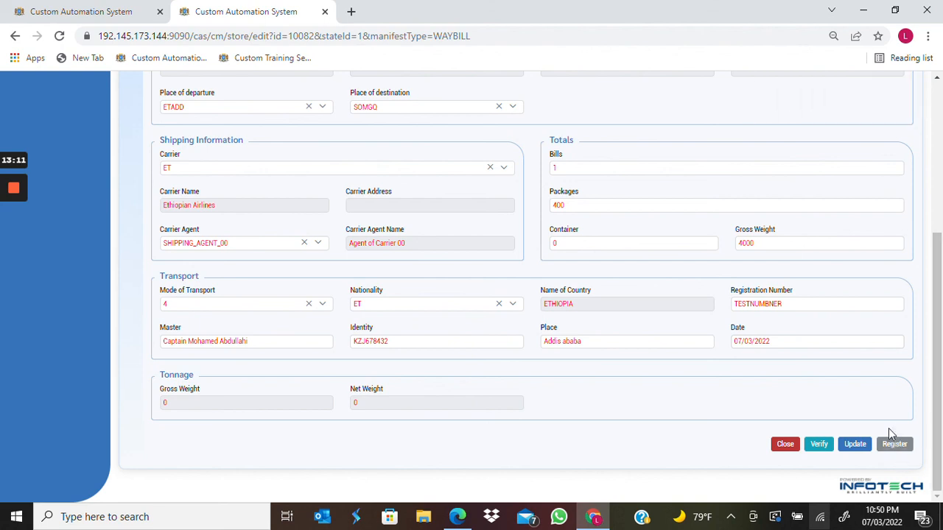
click(891, 445)
drag(939, 403, 938, 259)
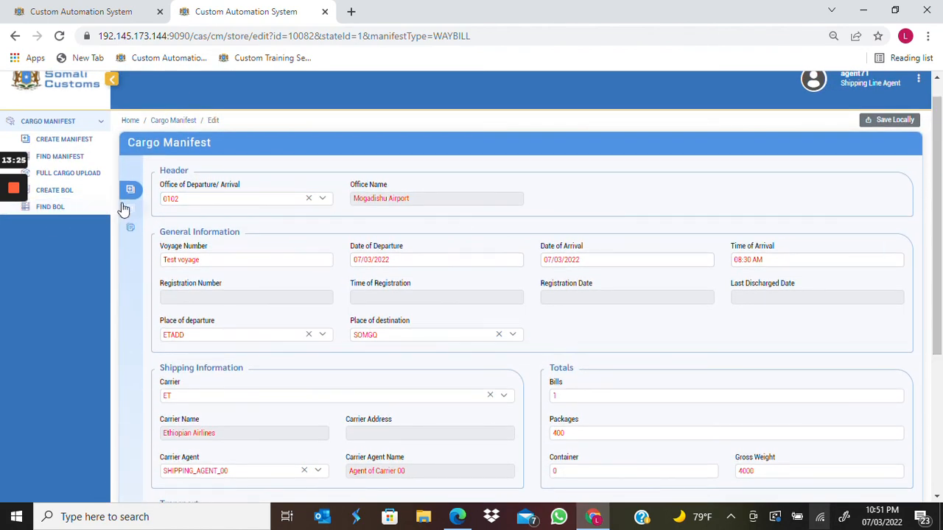
click(152, 207)
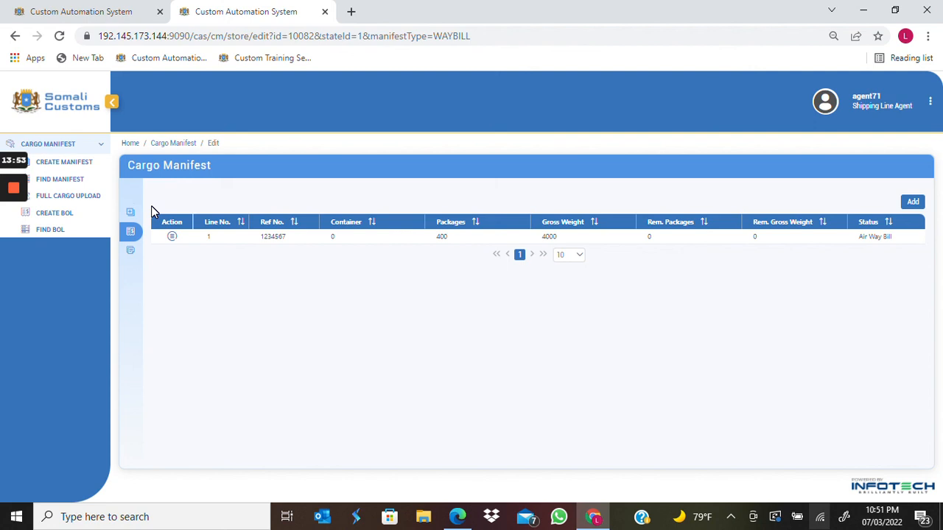
Validate the line 1 bill of lading, leaving 400 packages and 4000 gross weight remaining
click(172, 237)
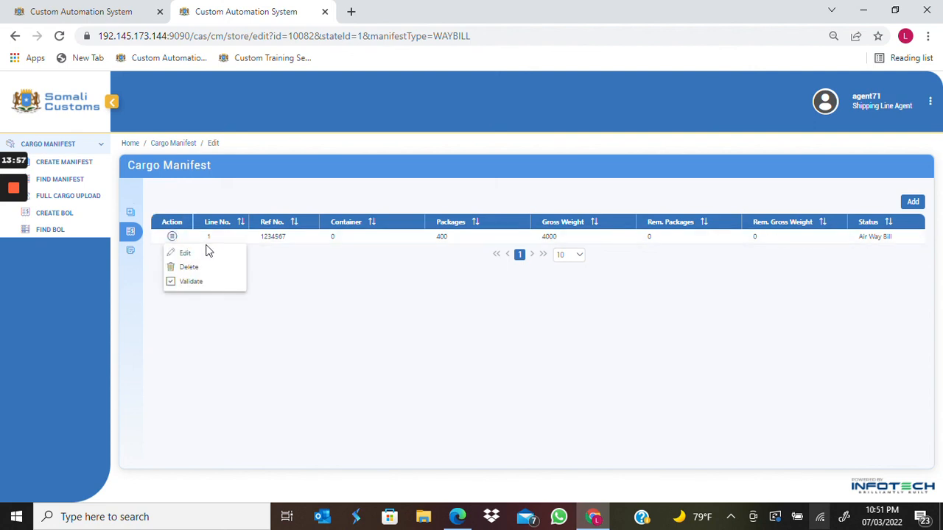
click(192, 283)
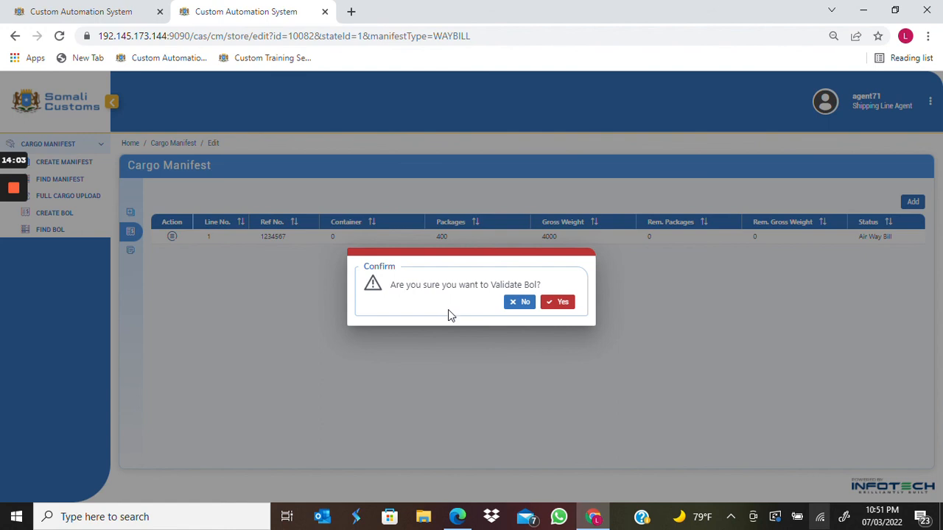
click(562, 303)
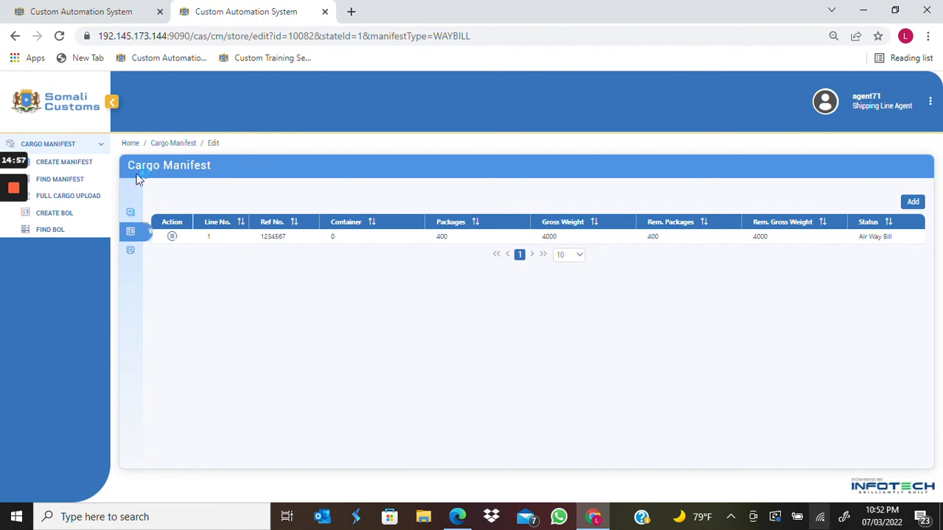
Register the Test voyage cargo manifest from its General Segment, obtaining number 2022-0102-M-71
click(130, 215)
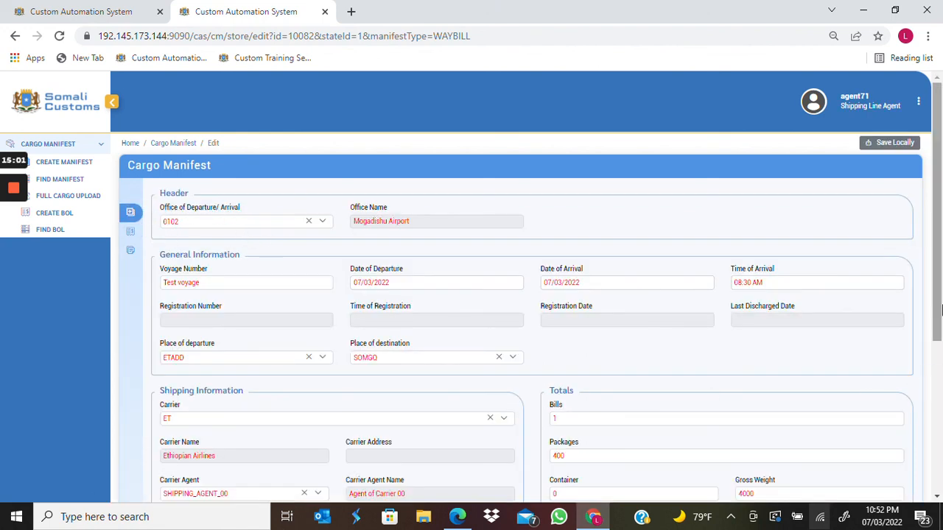
drag(934, 302, 933, 492)
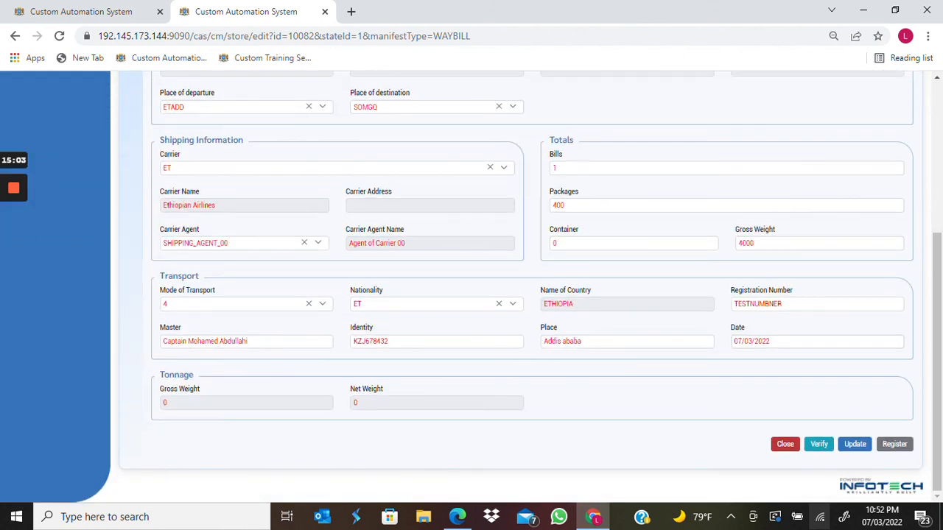
click(895, 445)
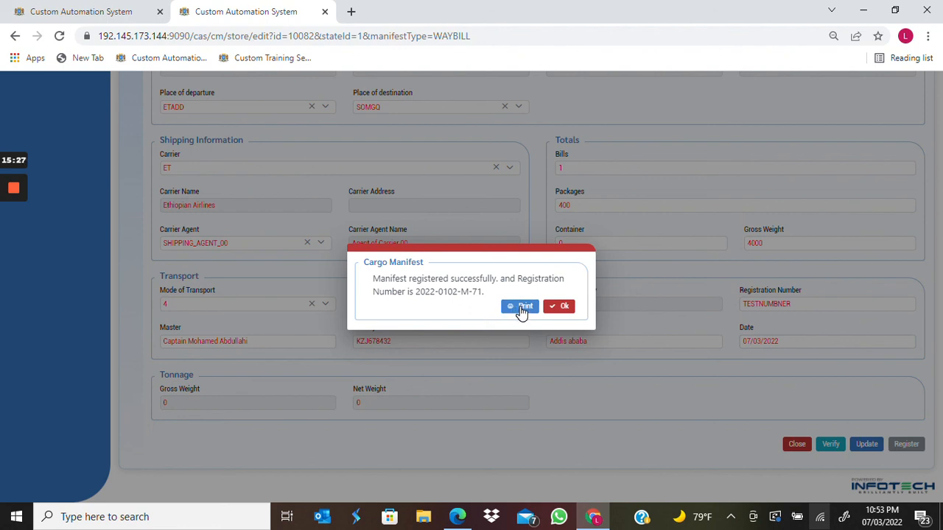
Dismiss the registration confirmation to list Test voyage with registration 2022 M-71
click(562, 308)
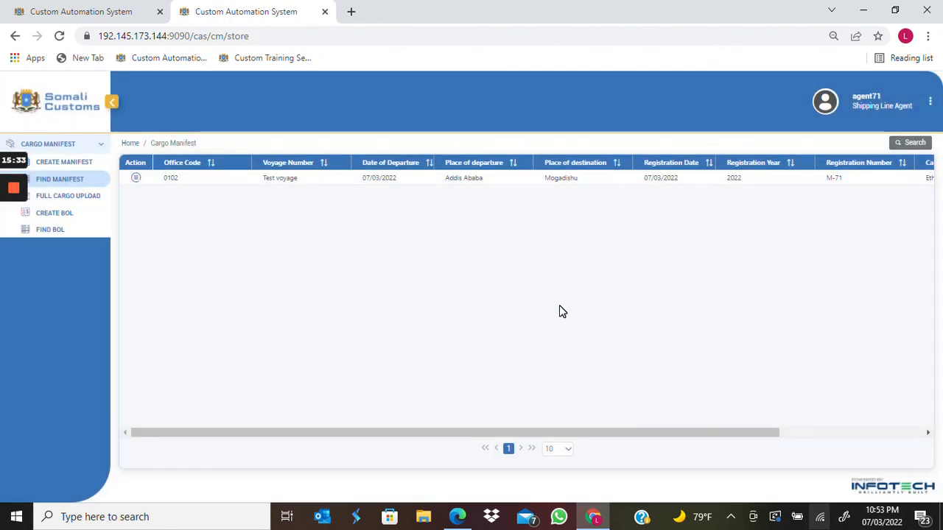